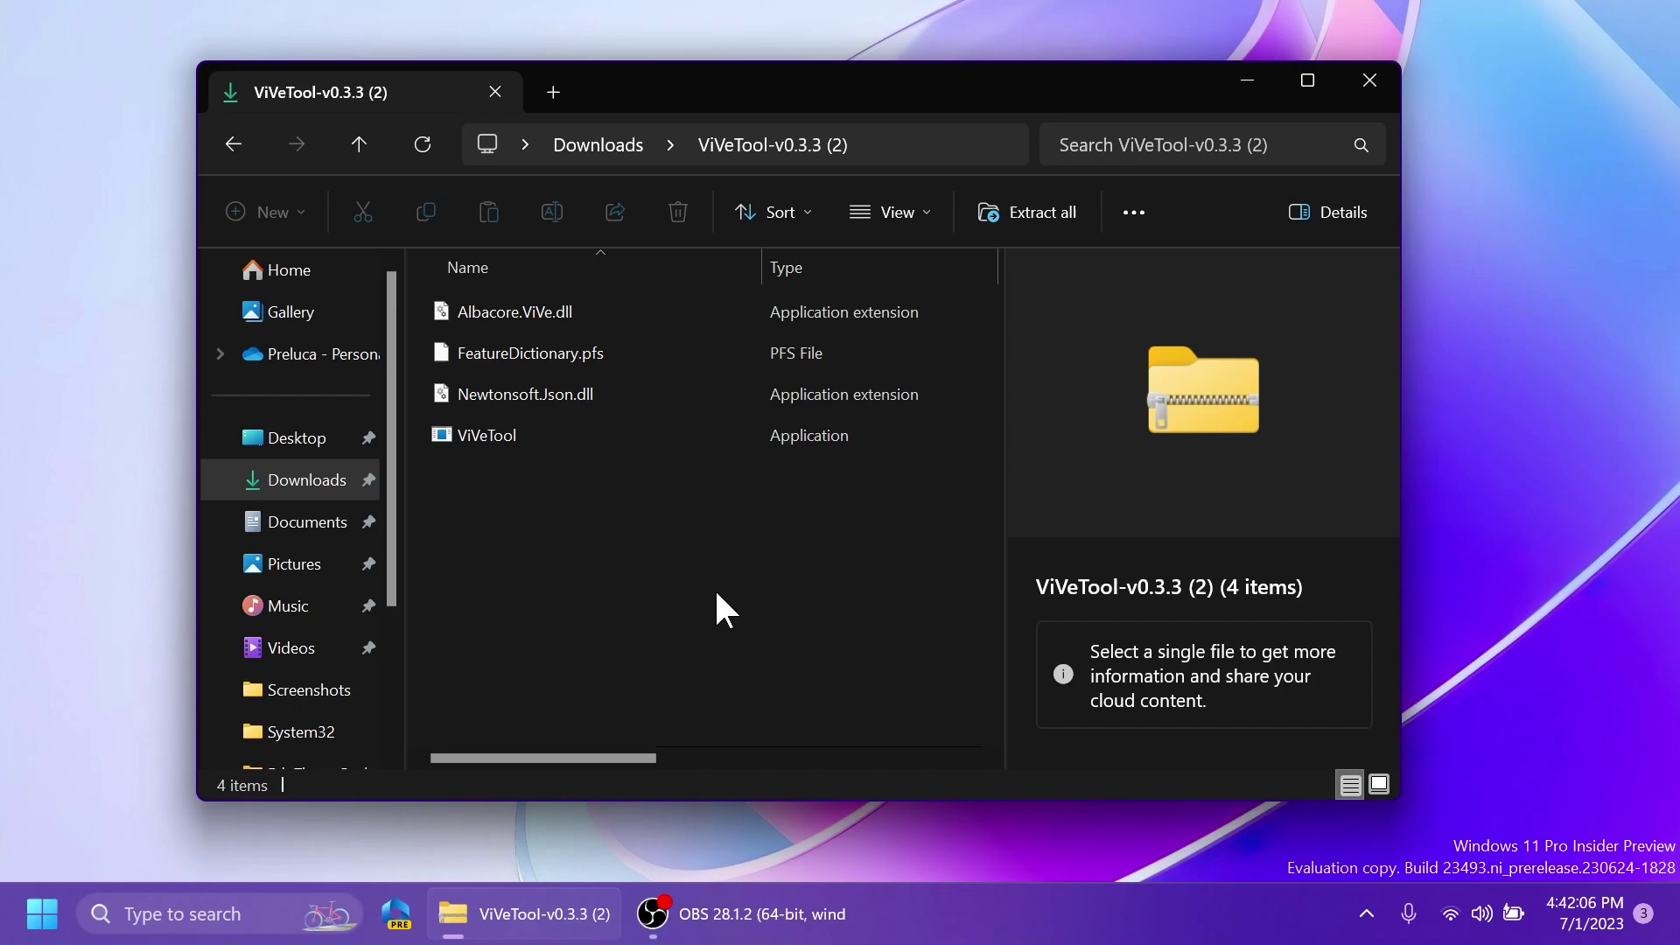
Set the ViVeTool archive's extraction destination to C:\Windows\System32.
{"action": "left_click", "coordinate": [1026, 212]}
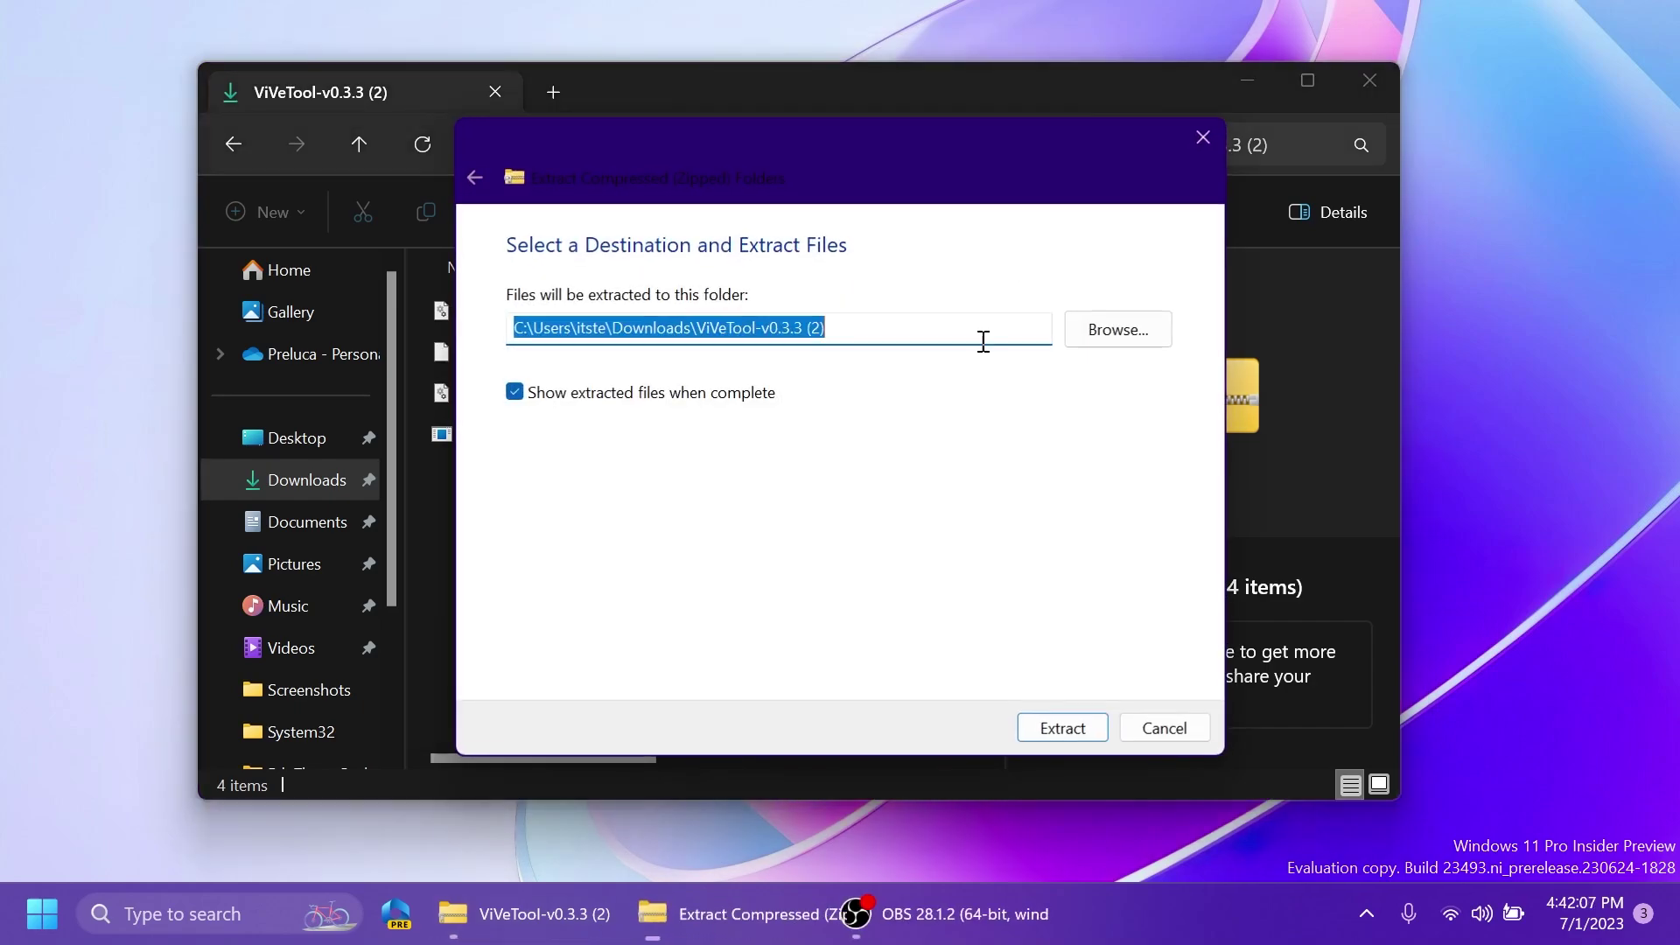
{"action": "left_click", "coordinate": [1118, 329]}
{"action": "scroll", "coordinate": [570, 457], "scroll_direction": "down", "scroll_amount": 5}
{"action": "left_click", "coordinate": [560, 567]}
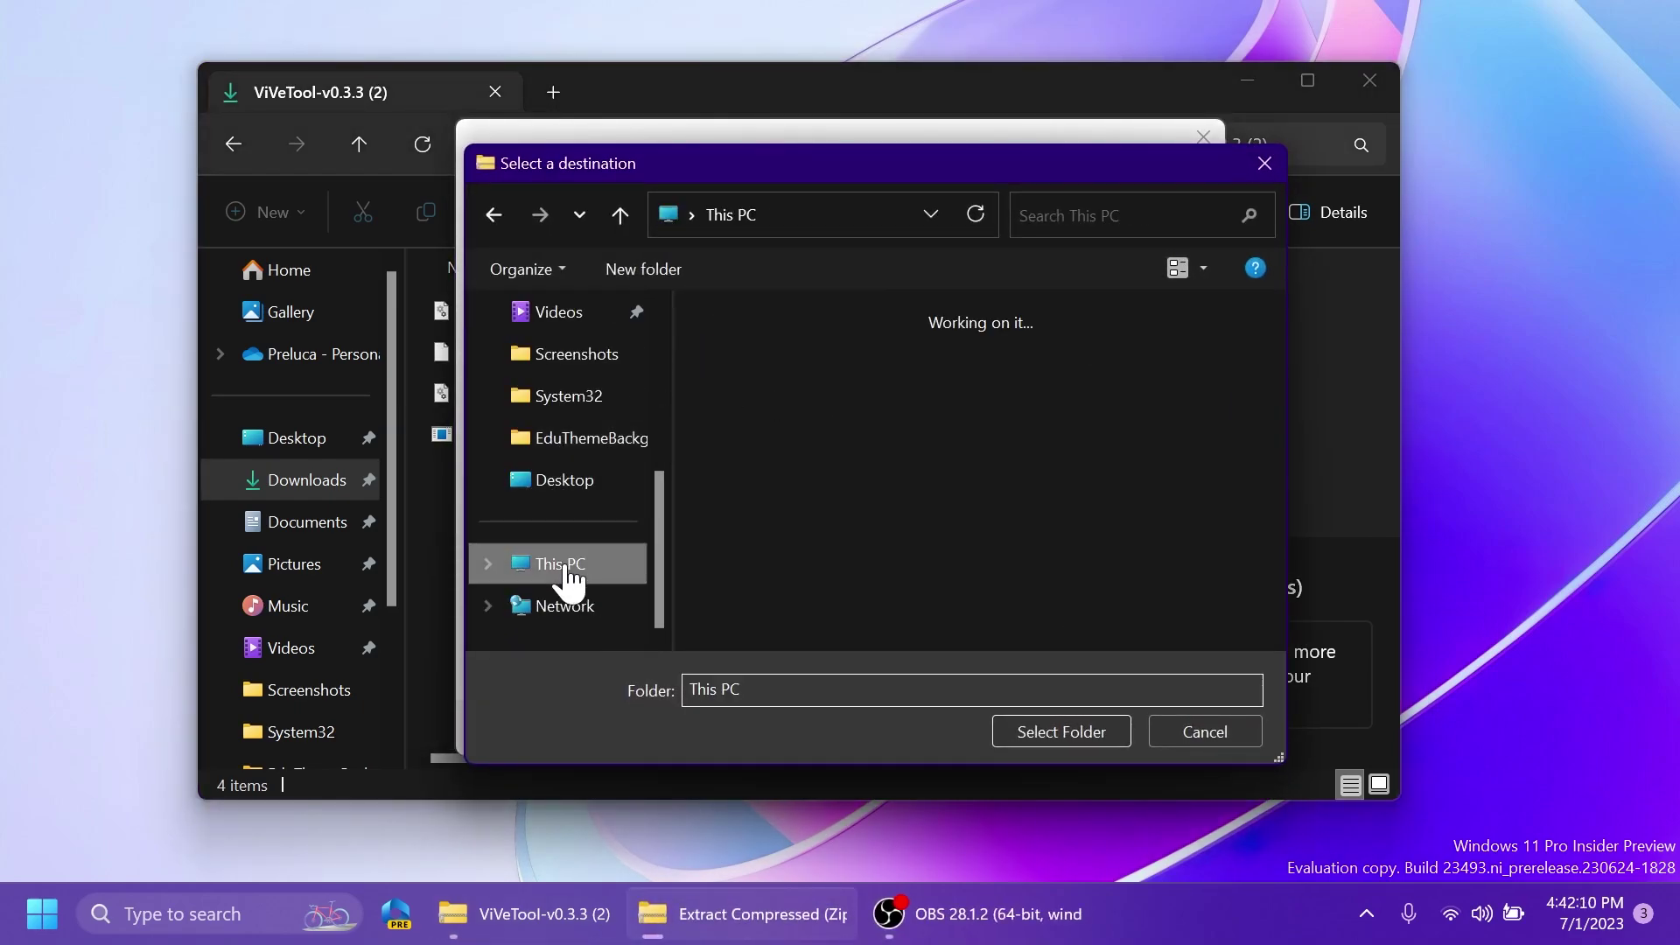
{"action": "double_click", "coordinate": [824, 359]}
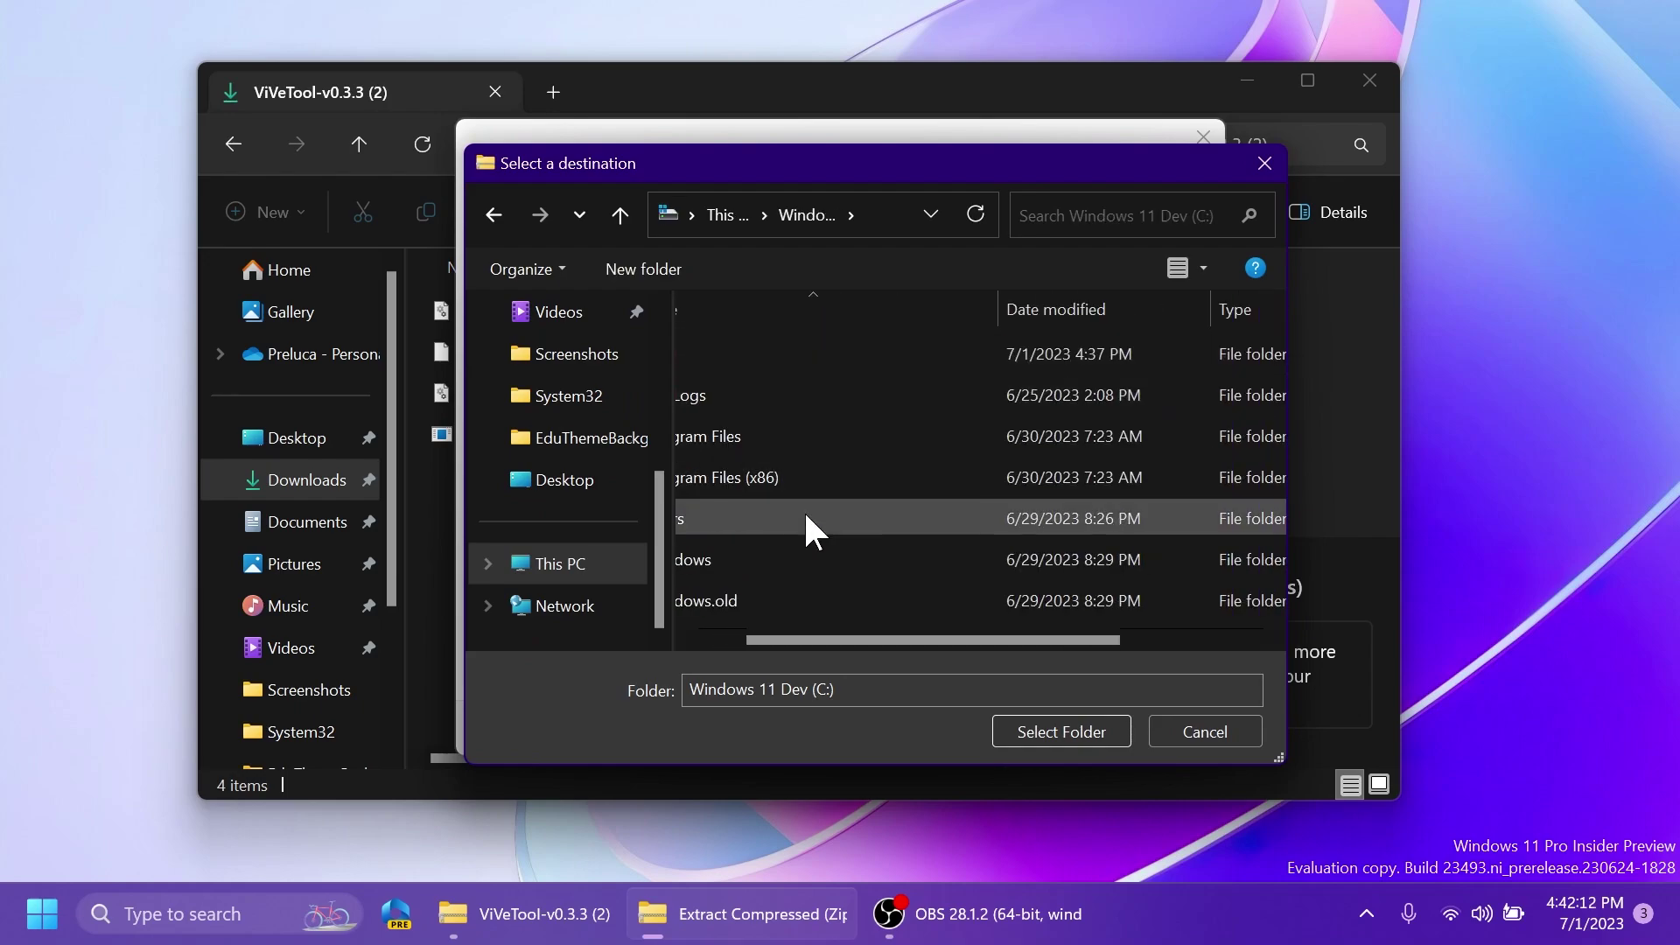
{"action": "double_click", "coordinate": [822, 559]}
{"action": "scroll", "coordinate": [857, 427], "scroll_direction": "down", "scroll_amount": 15}
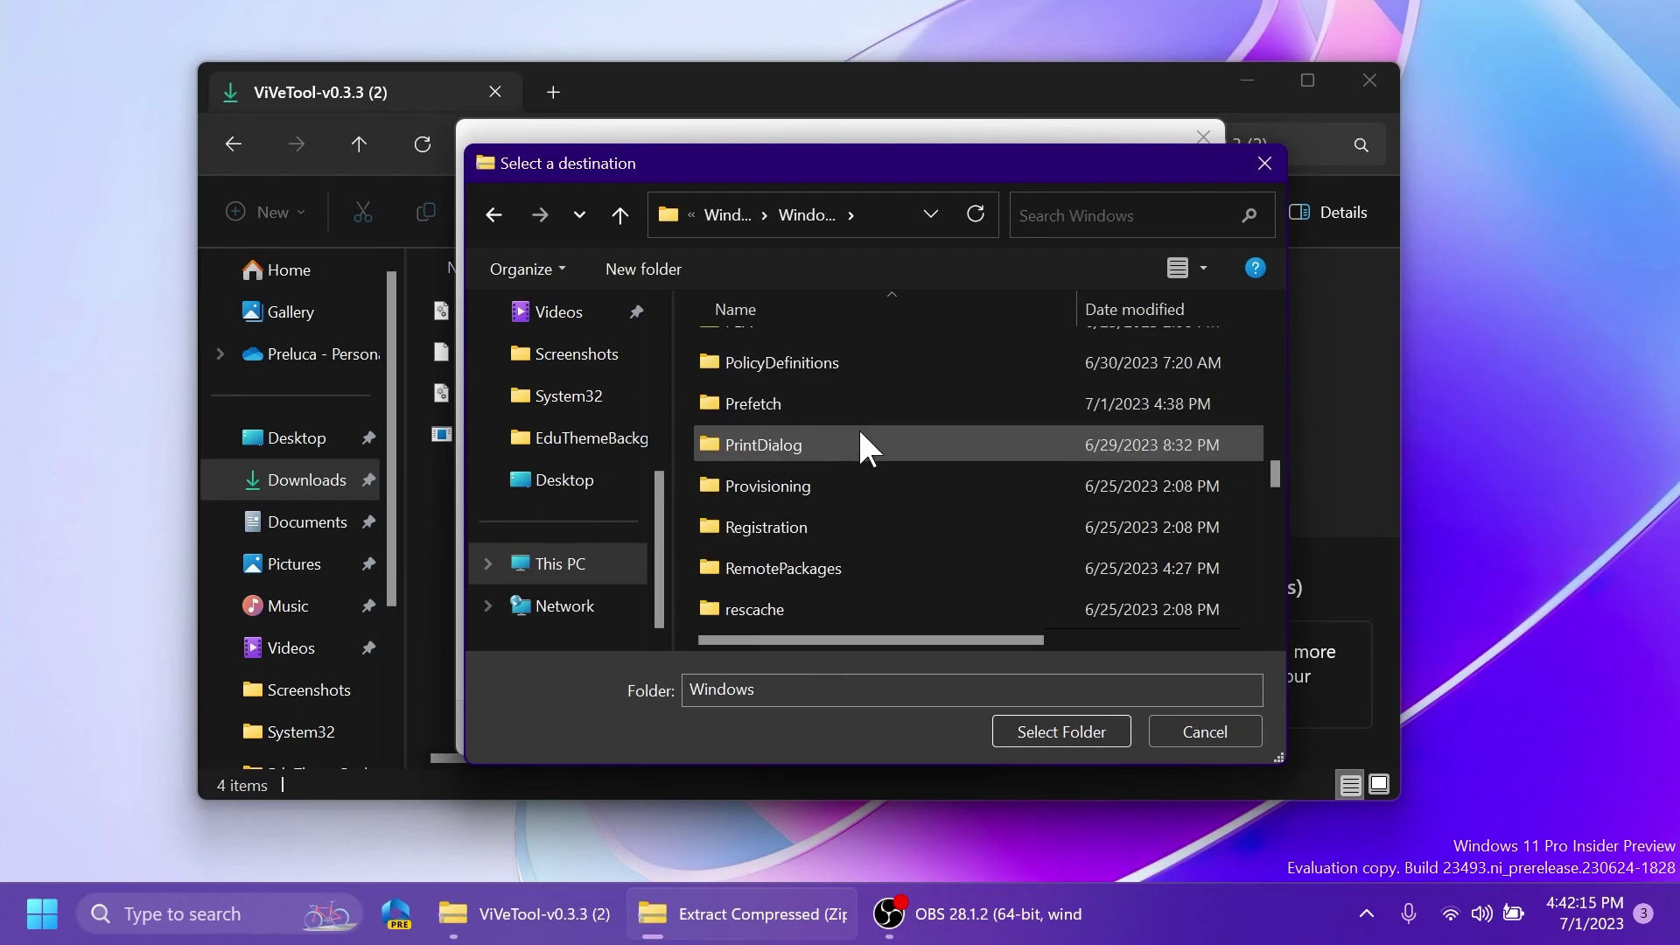
{"action": "scroll", "coordinate": [857, 427], "scroll_direction": "down", "scroll_amount": 7}
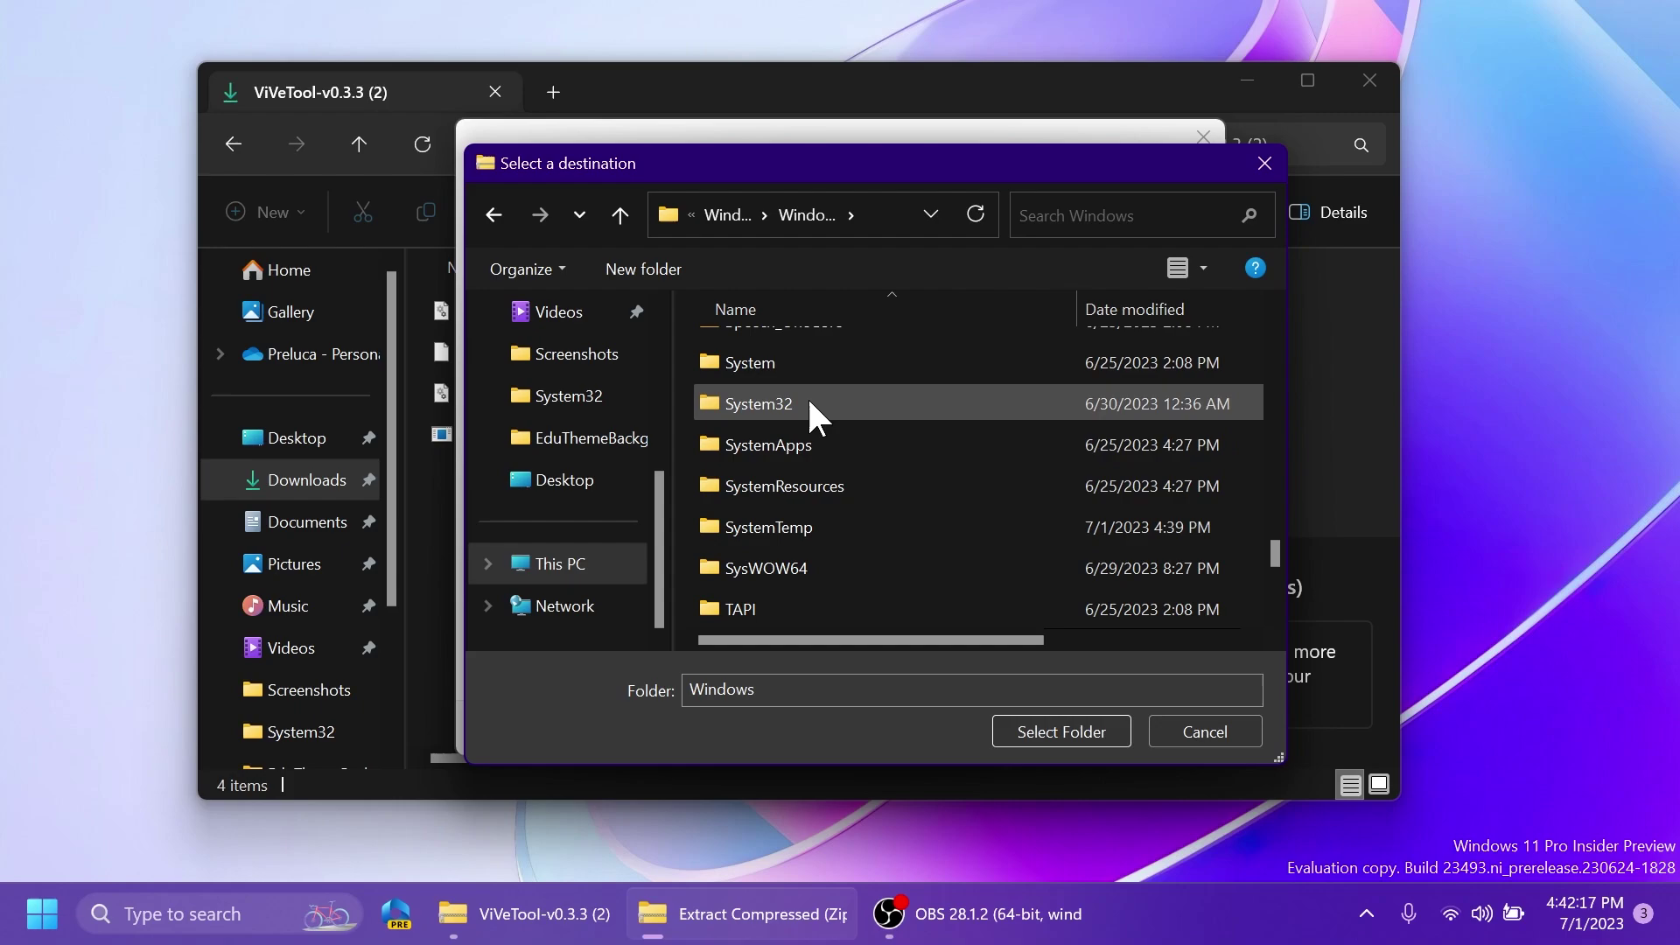
{"action": "left_click", "coordinate": [810, 404]}
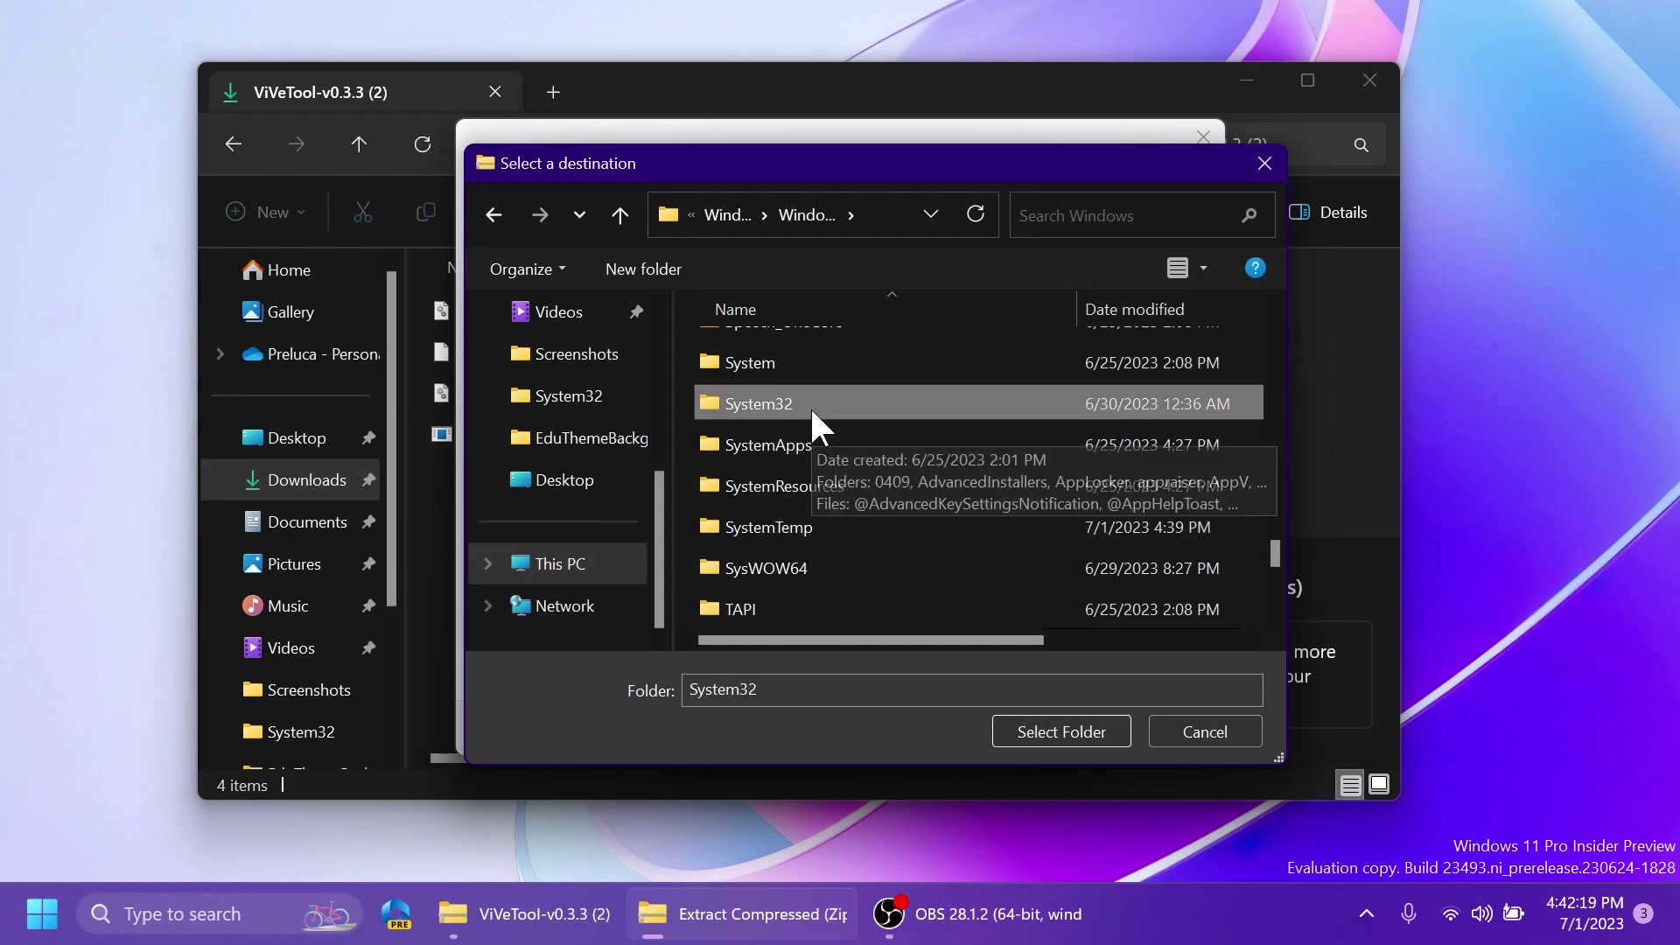
{"action": "left_click", "coordinate": [1045, 732]}
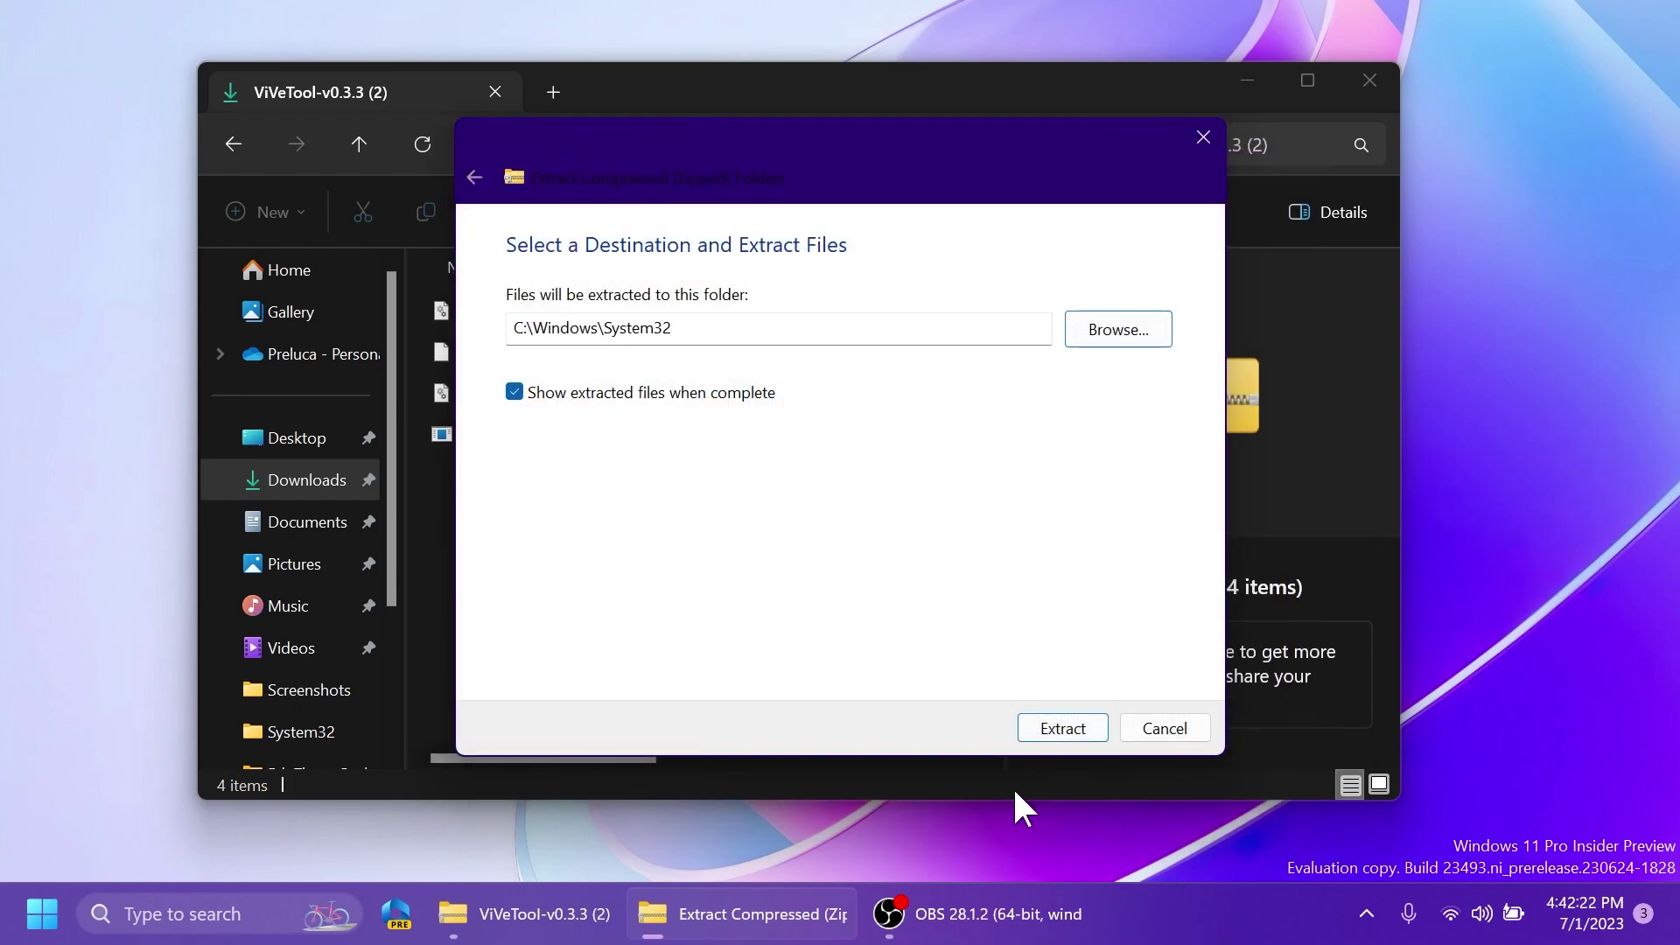
Extract the files, replacing all same-named files with administrator permission.
{"action": "left_click", "coordinate": [1061, 728]}
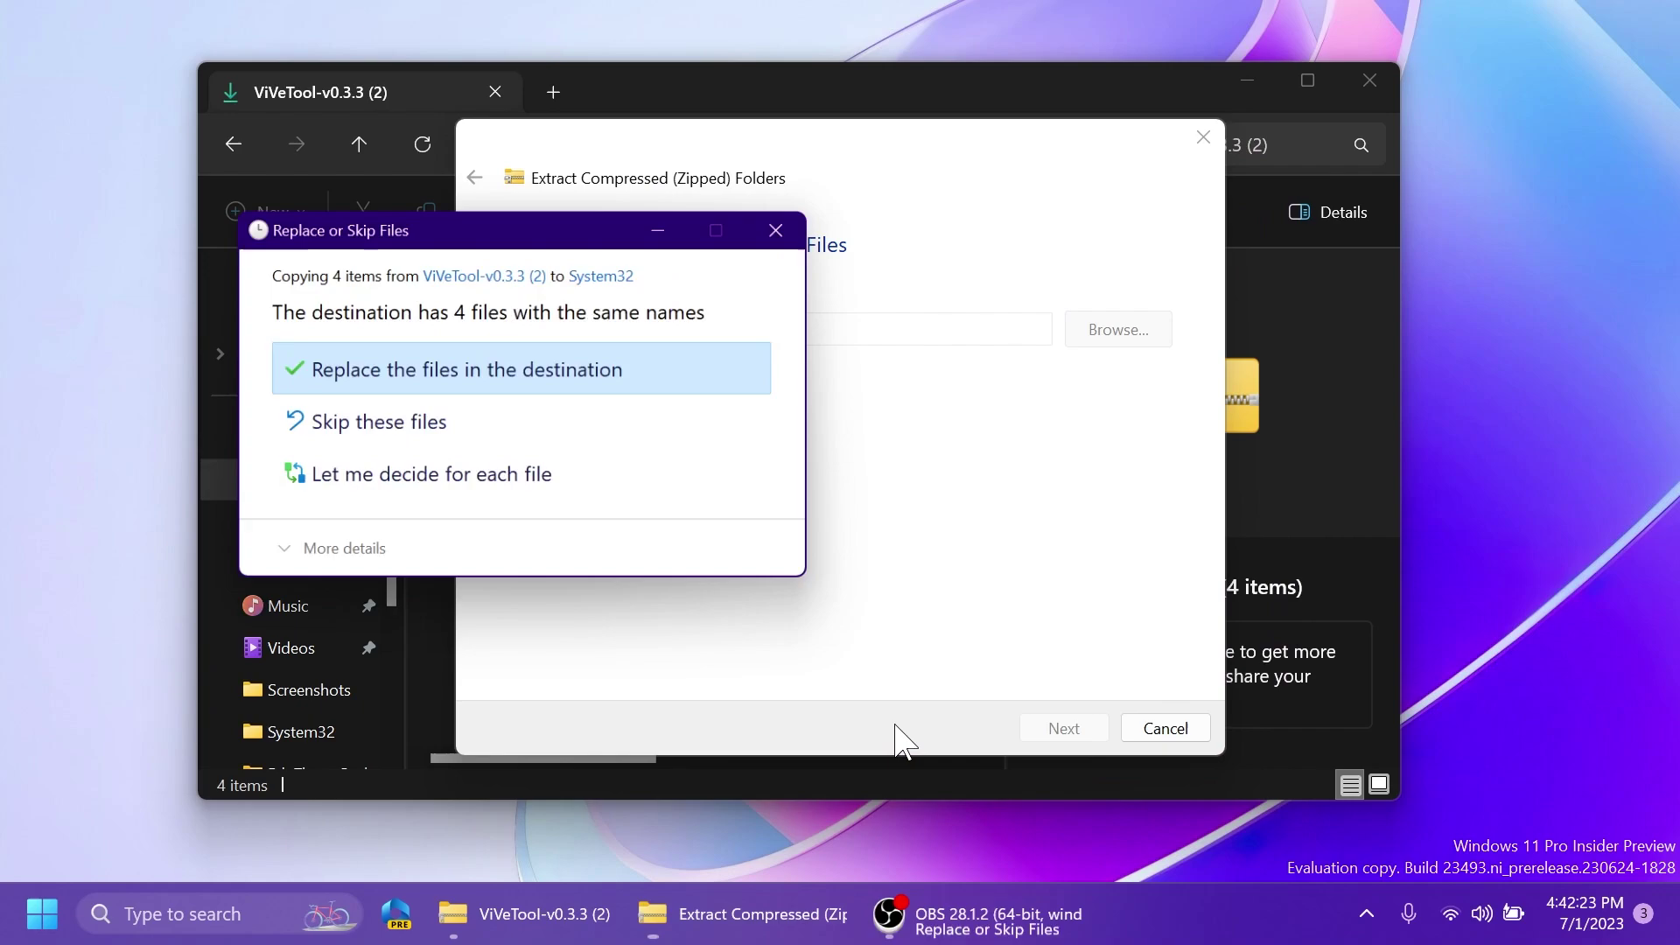
{"action": "left_click", "coordinate": [364, 383]}
{"action": "left_click", "coordinate": [390, 383]}
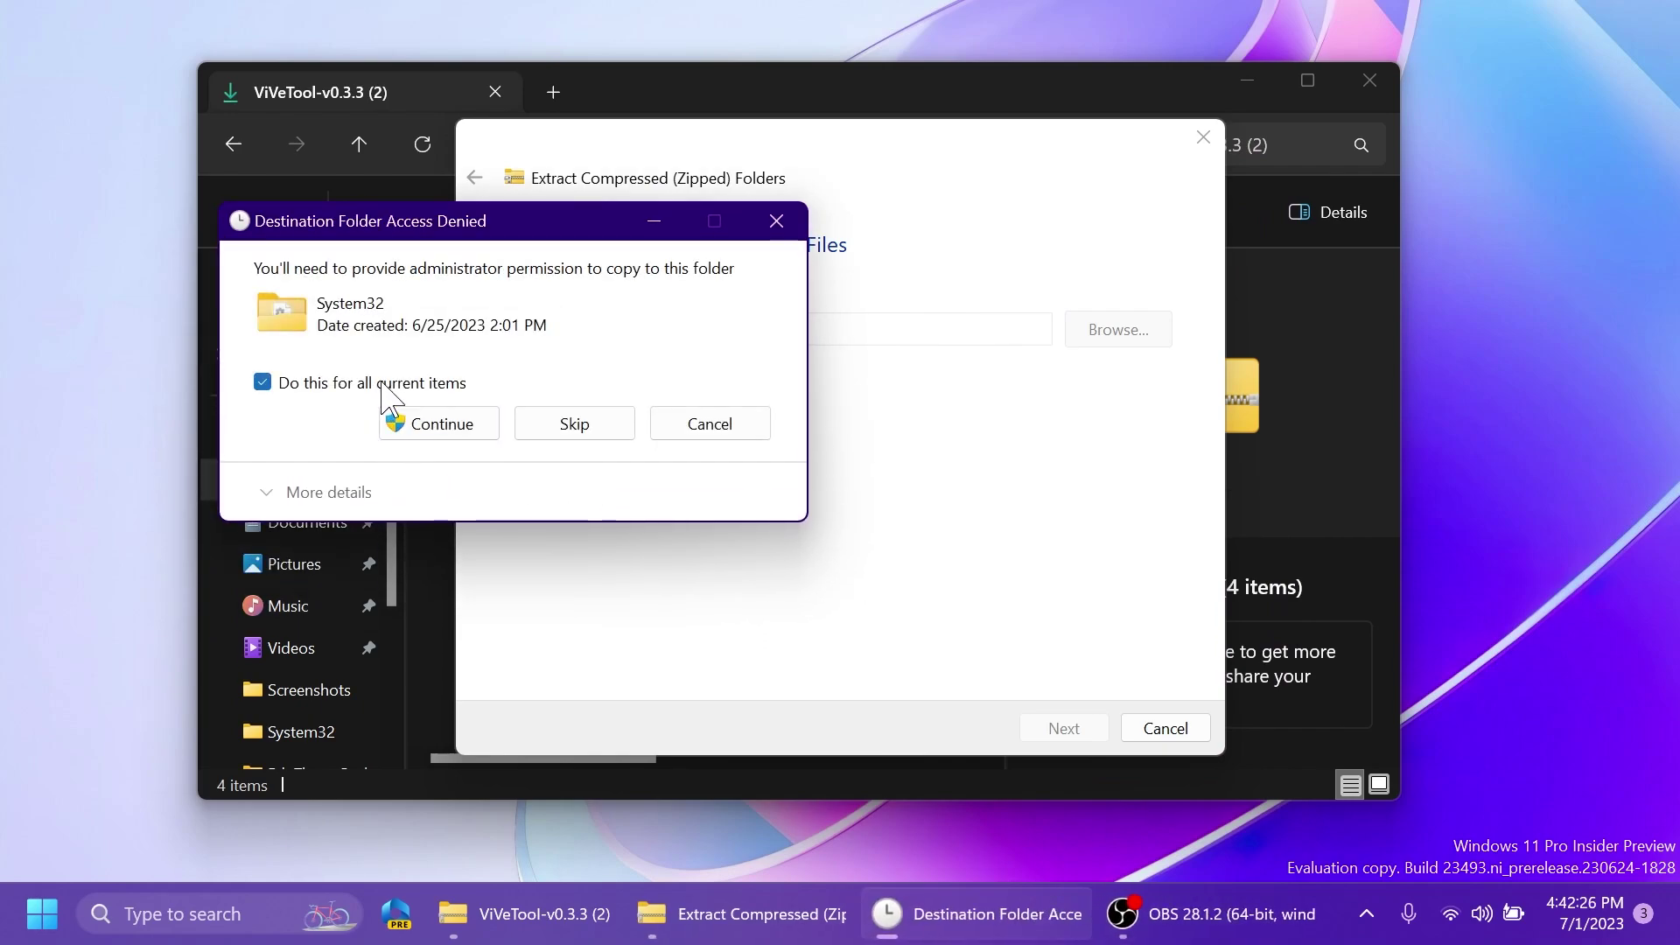
{"action": "left_click", "coordinate": [398, 424]}
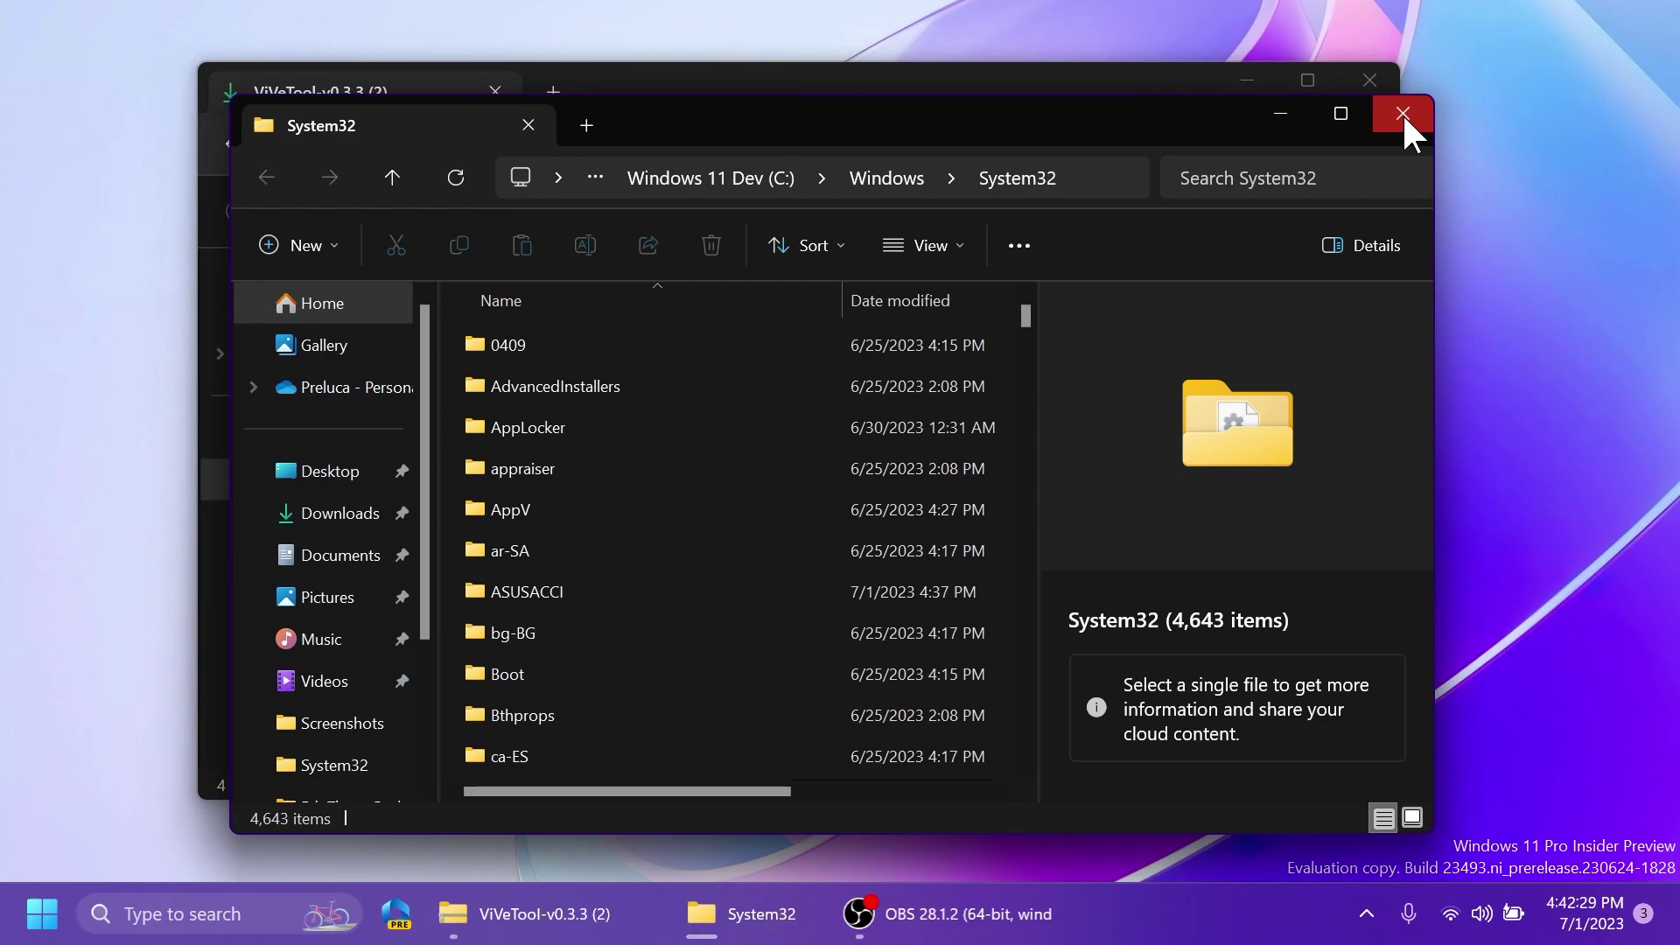
Close both Explorer windows and launch Command Prompt as administrator.
{"action": "left_click", "coordinate": [1400, 114]}
{"action": "left_click", "coordinate": [1373, 84]}
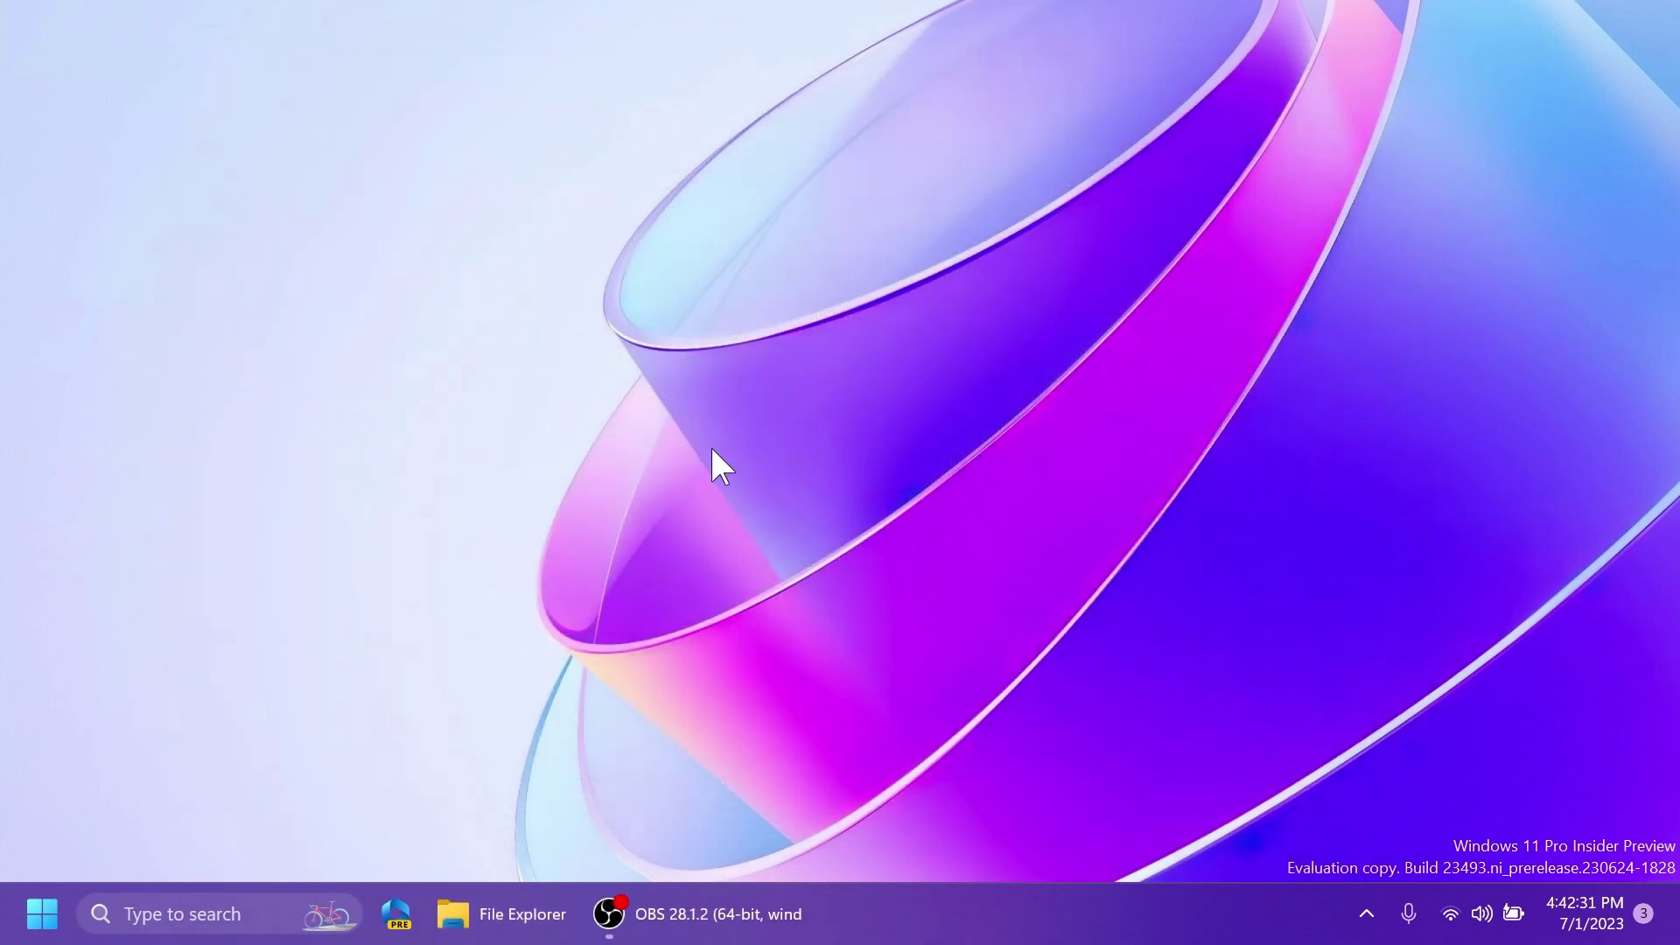
{"action": "key", "text": "super"}
{"action": "type", "text": "cmd"}
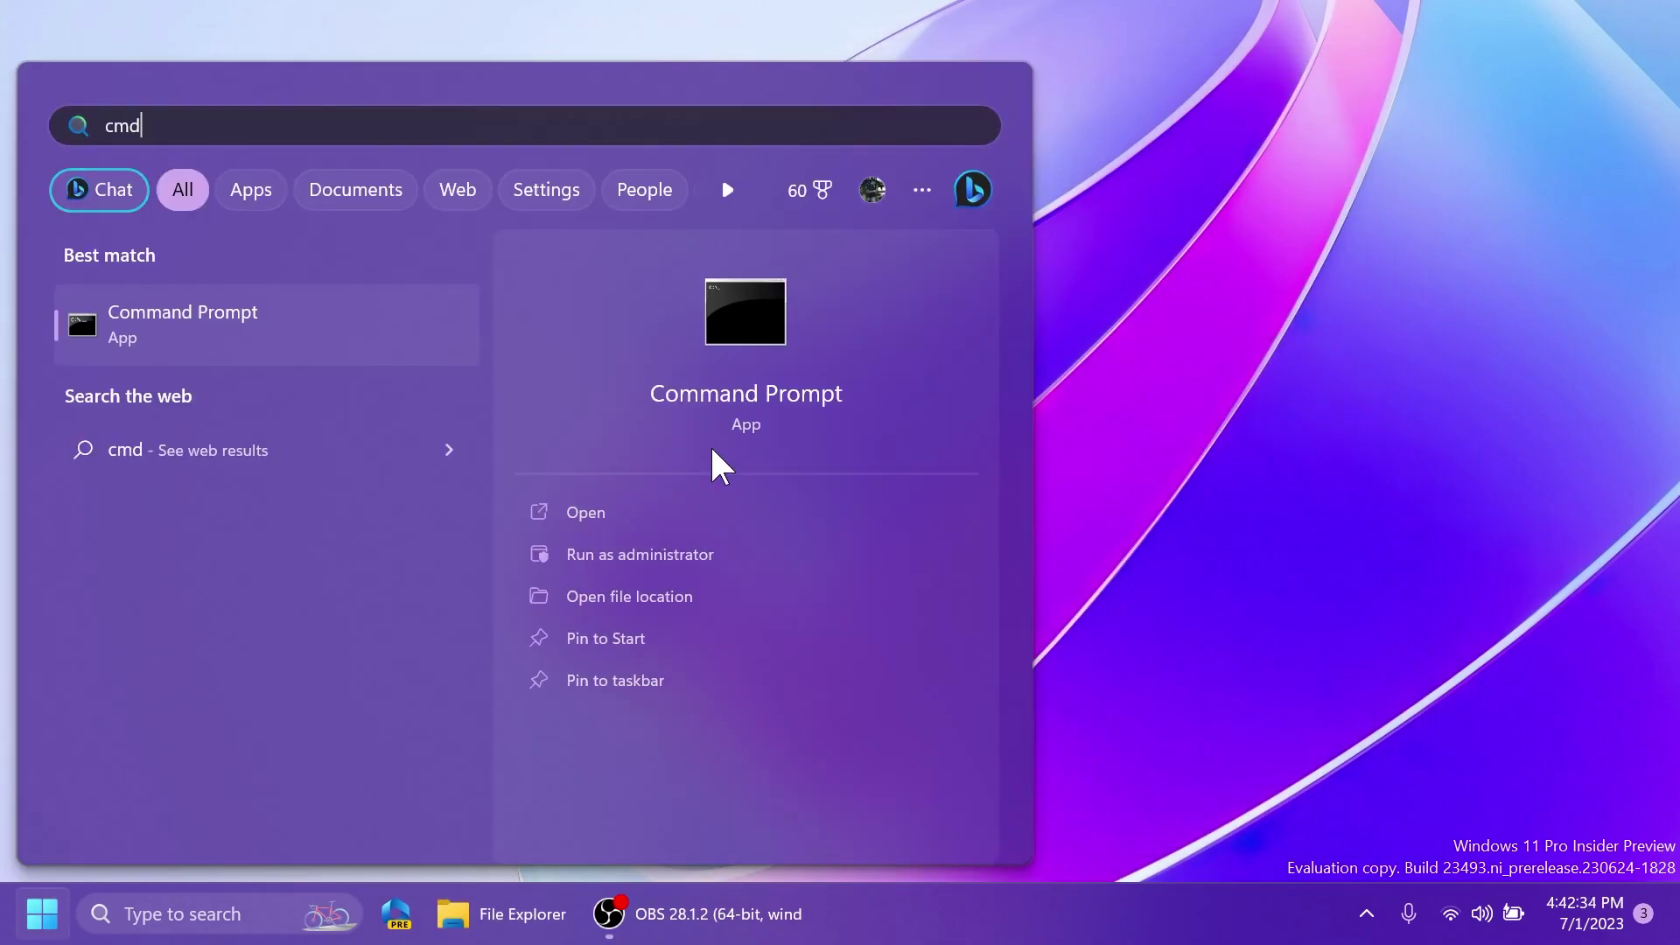
{"action": "left_click", "coordinate": [611, 553]}
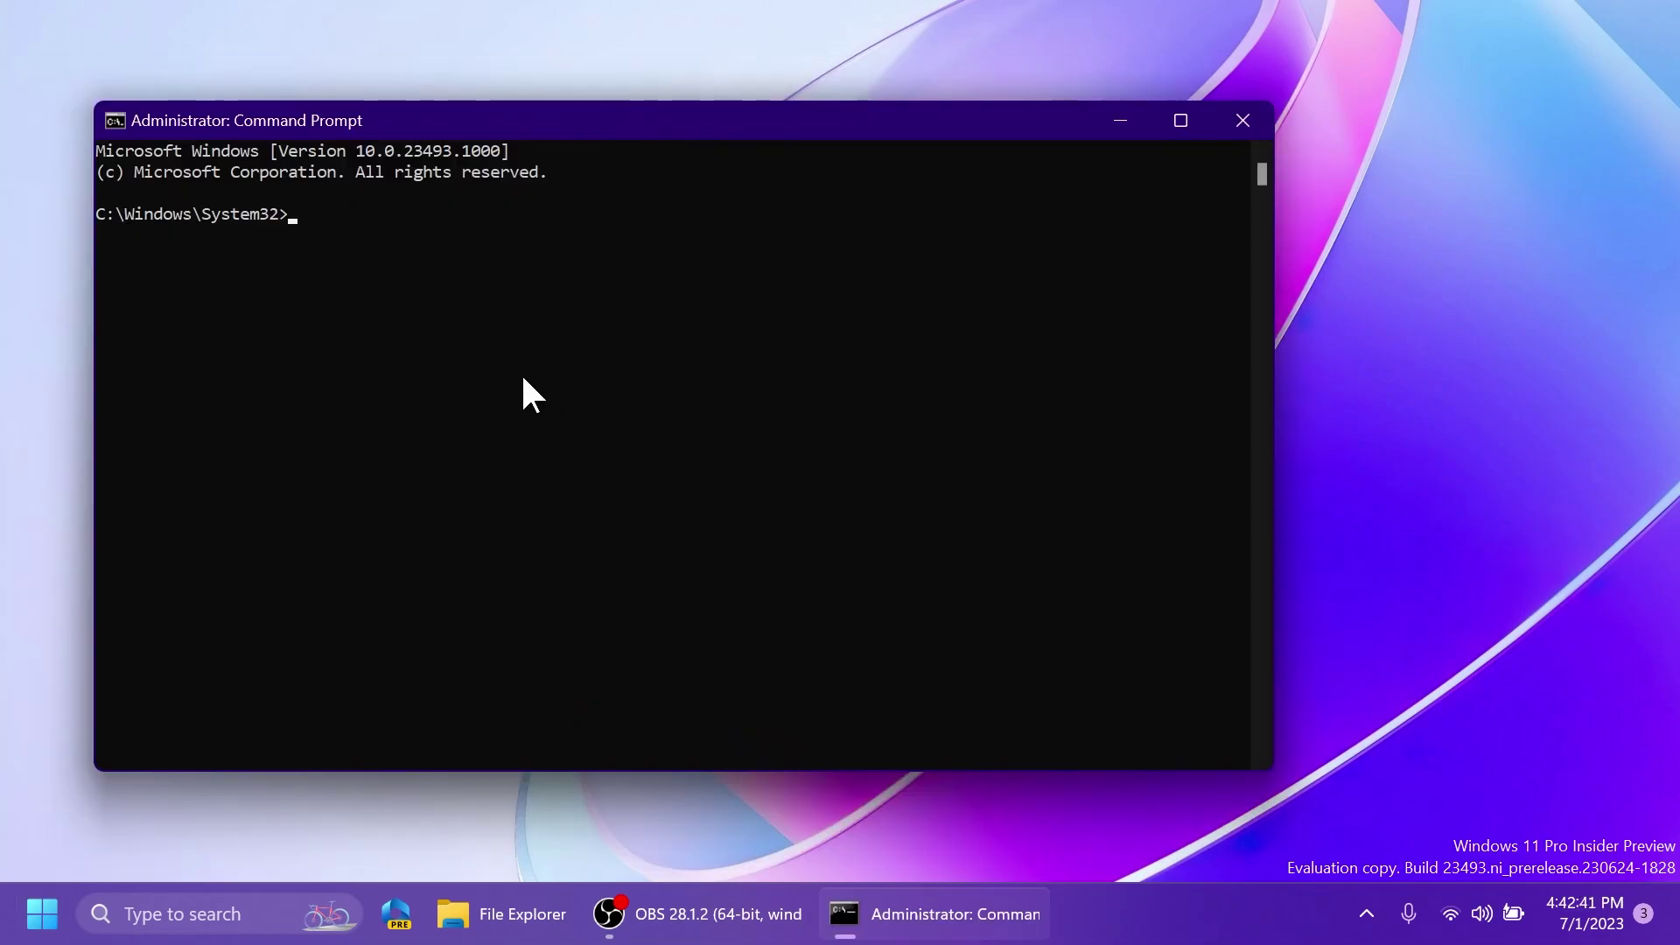
Run vivetool /enable /id:42058345,42058313, then close the Command Prompt.
{"action": "type", "text": "vivetool /enable /id:42058345,42058313"}
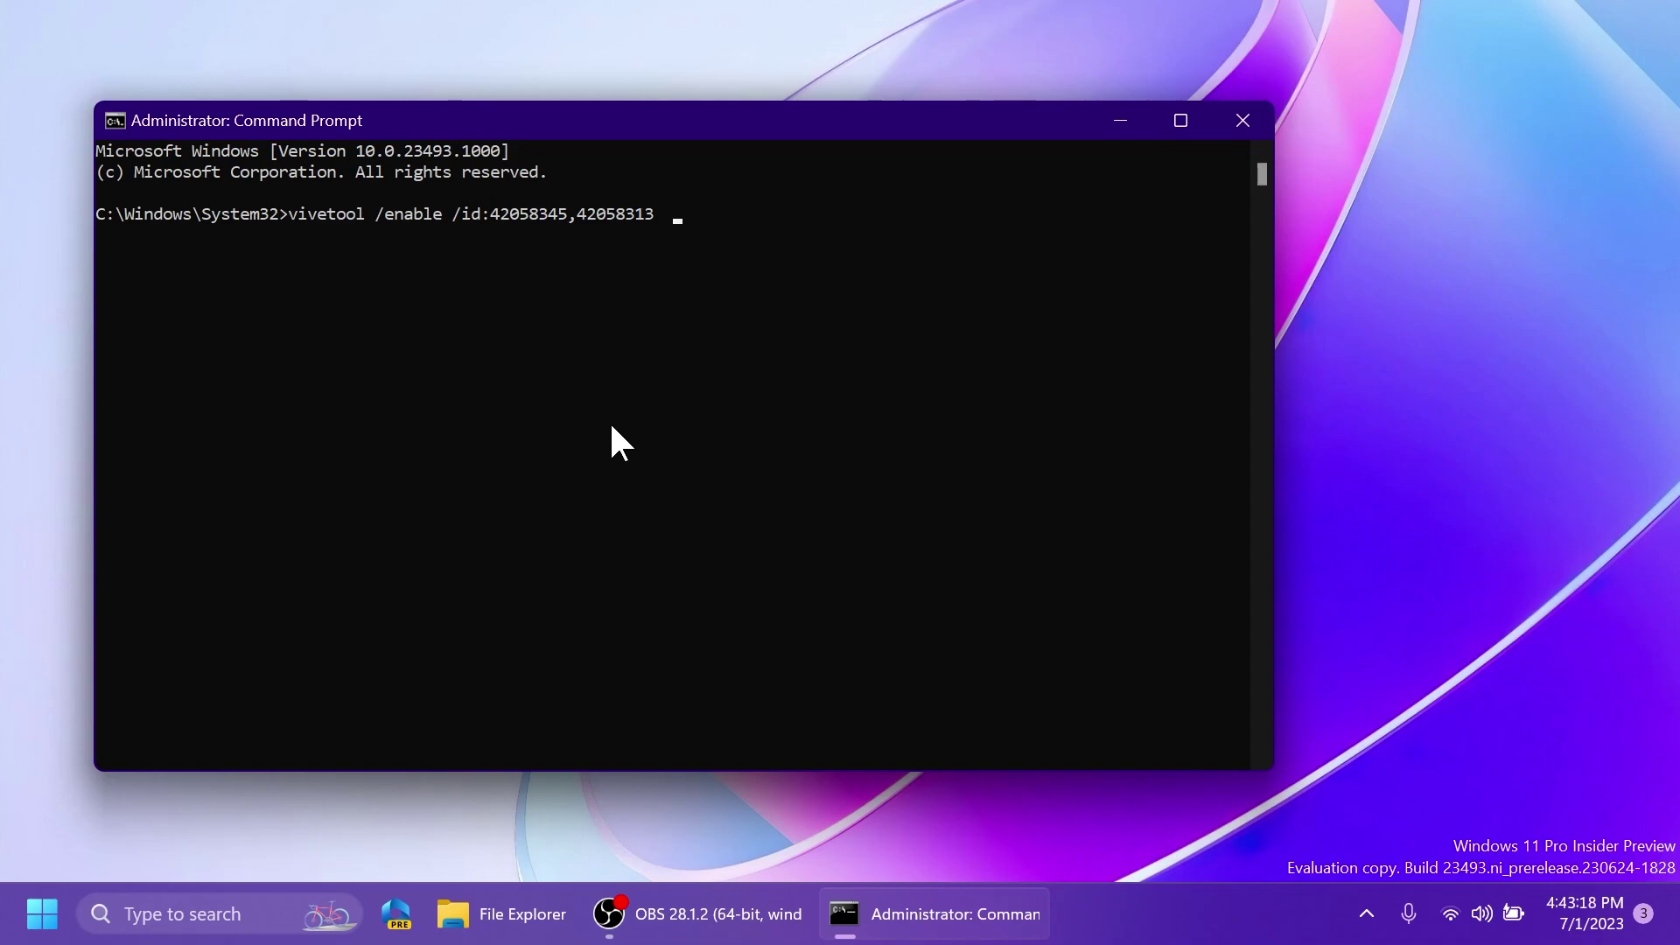
{"action": "key", "text": "Return"}
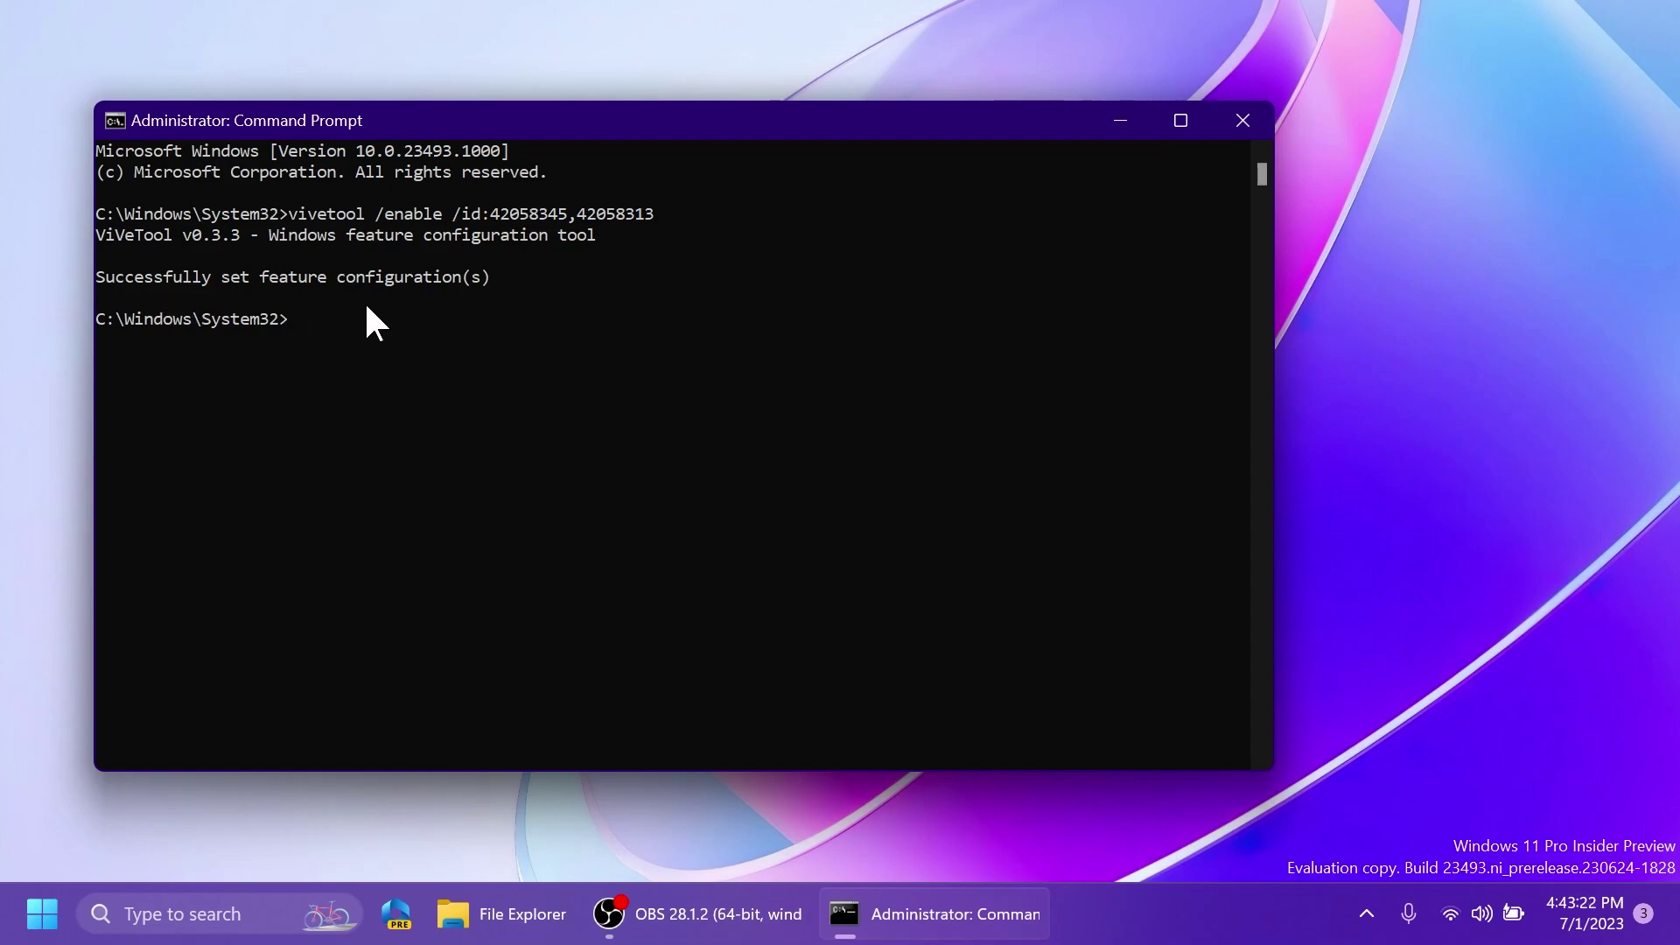
{"action": "left_click", "coordinate": [1243, 122]}
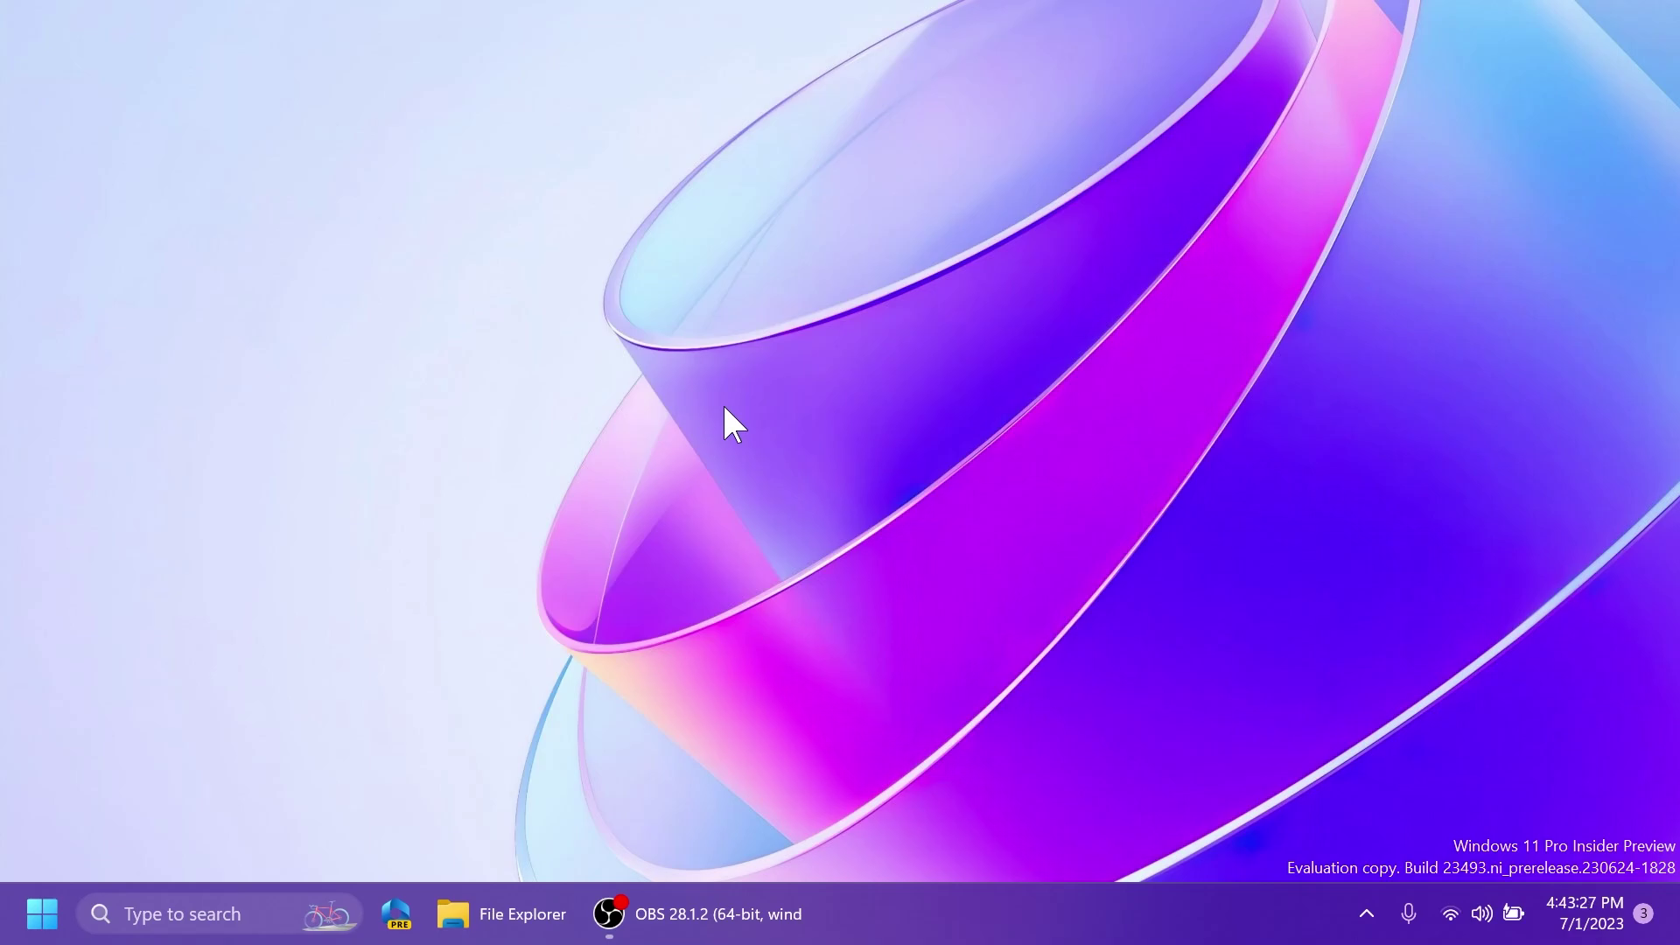
Launch Settings and review the Home page's Recommended settings, Bluetooth devices and Cloud storage cards.
{"action": "key", "text": "super"}
{"action": "type", "text": "se"}
{"action": "left_click", "coordinate": [251, 321]}
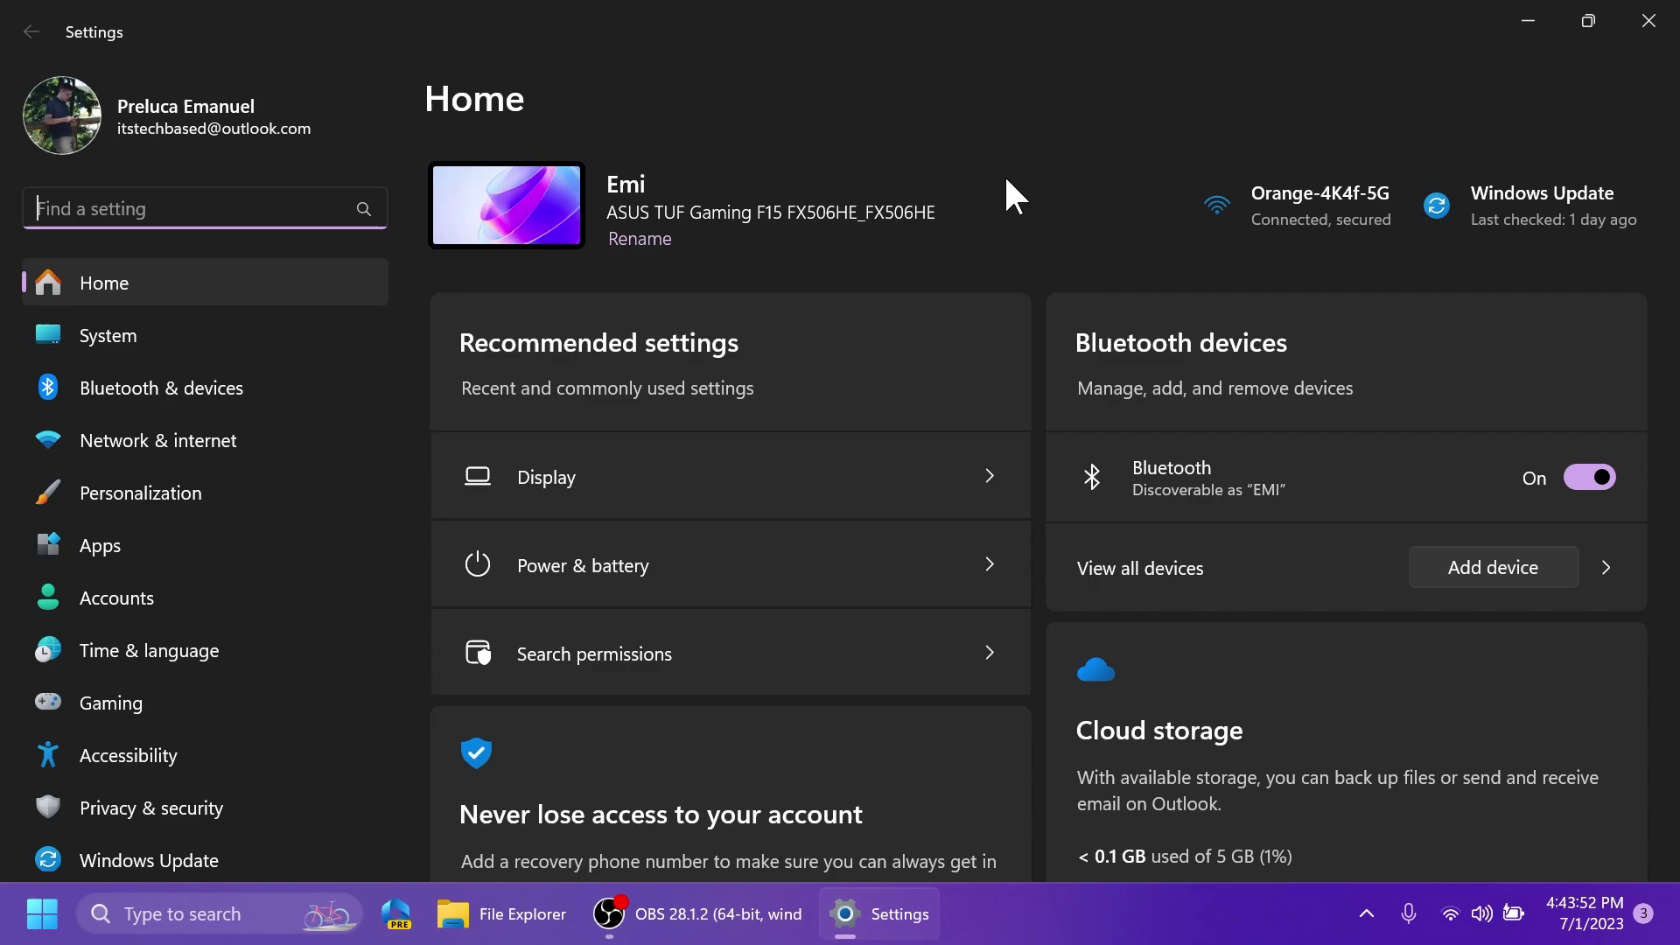
{"action": "scroll", "coordinate": [1015, 201], "scroll_direction": "down", "scroll_amount": 10}
{"action": "scroll", "coordinate": [928, 435], "scroll_direction": "up", "scroll_amount": 10}
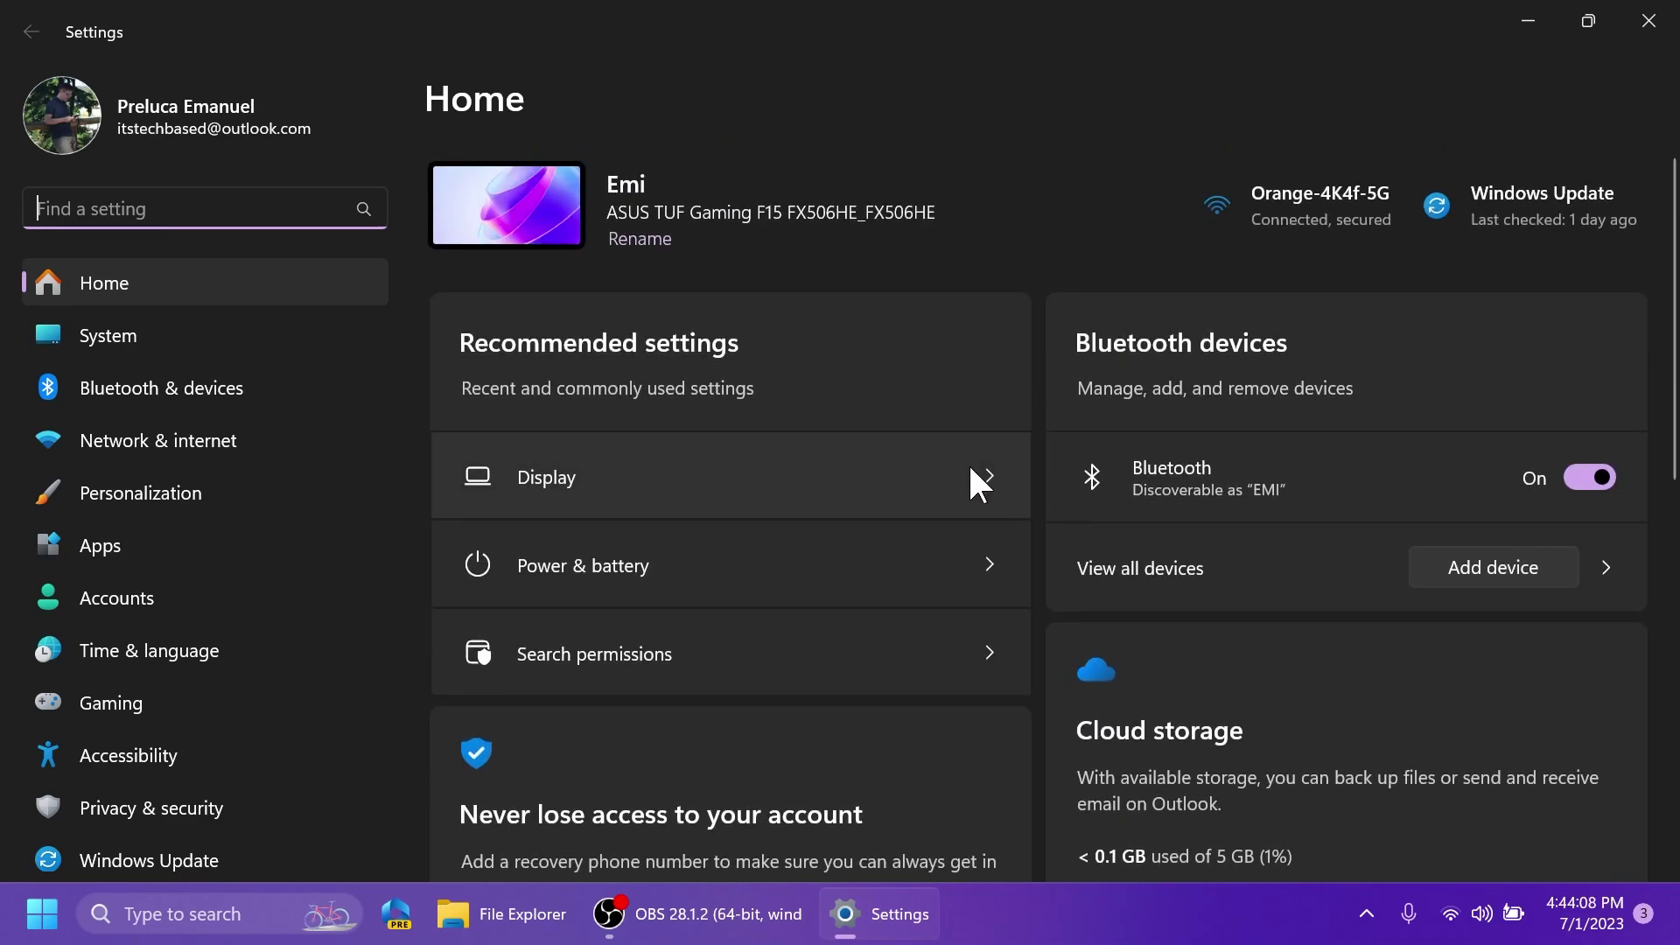
{"action": "scroll", "coordinate": [938, 453], "scroll_direction": "down", "scroll_amount": 4}
{"action": "scroll", "coordinate": [928, 437], "scroll_direction": "up", "scroll_amount": 4}
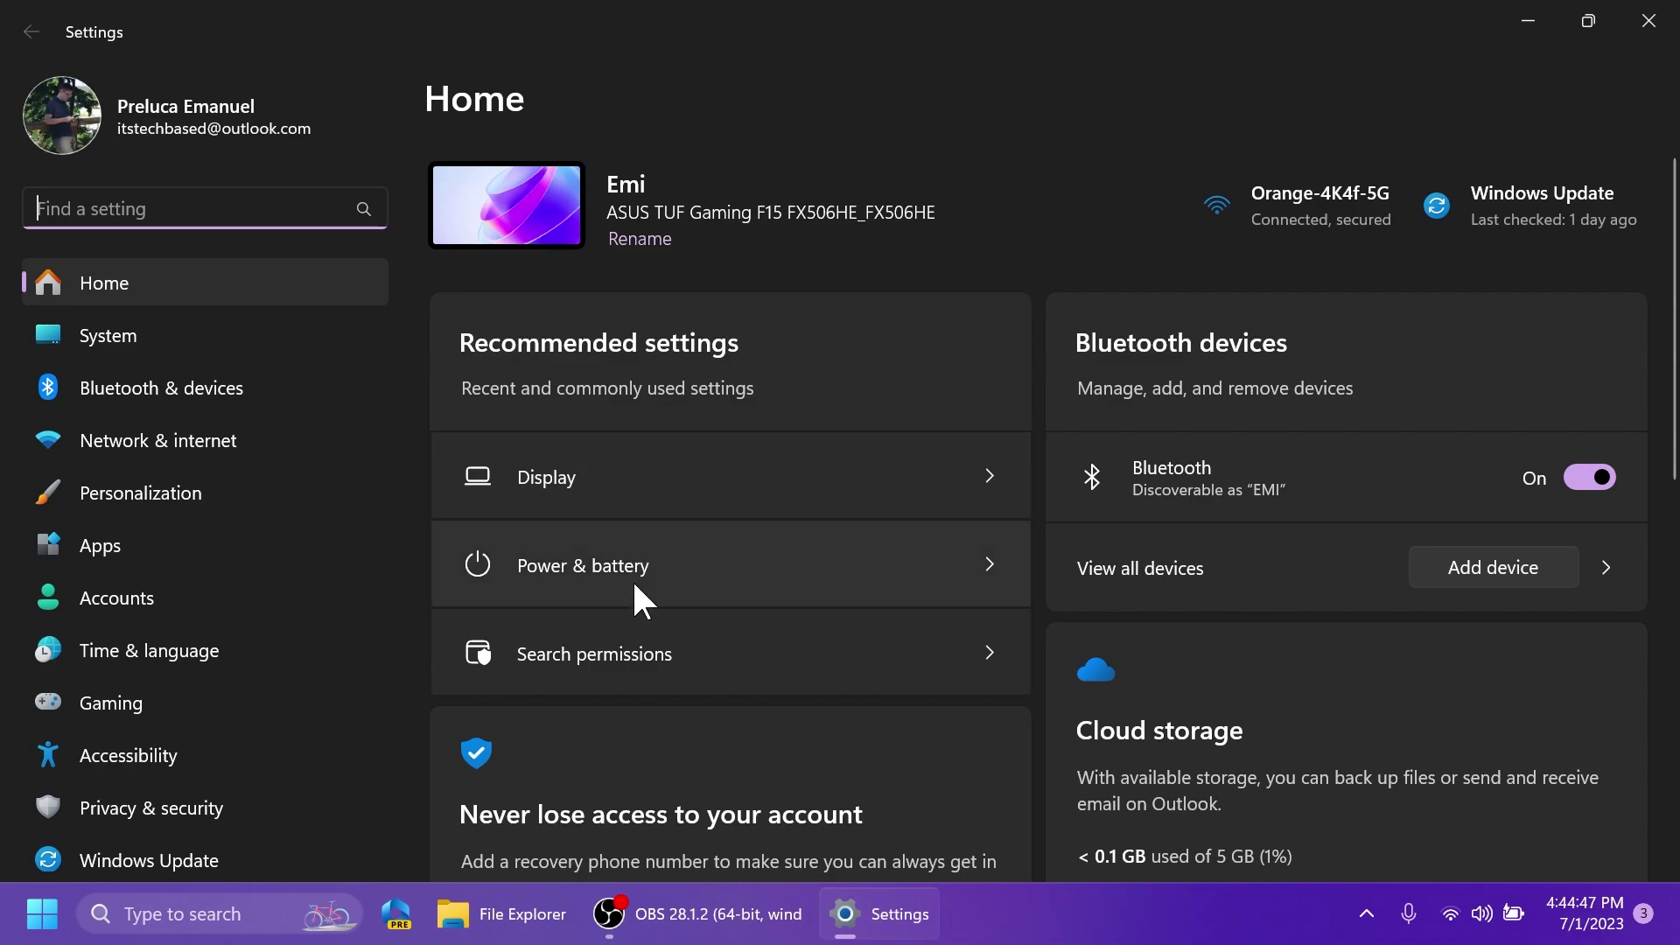
{"action": "left_click", "coordinate": [581, 468]}
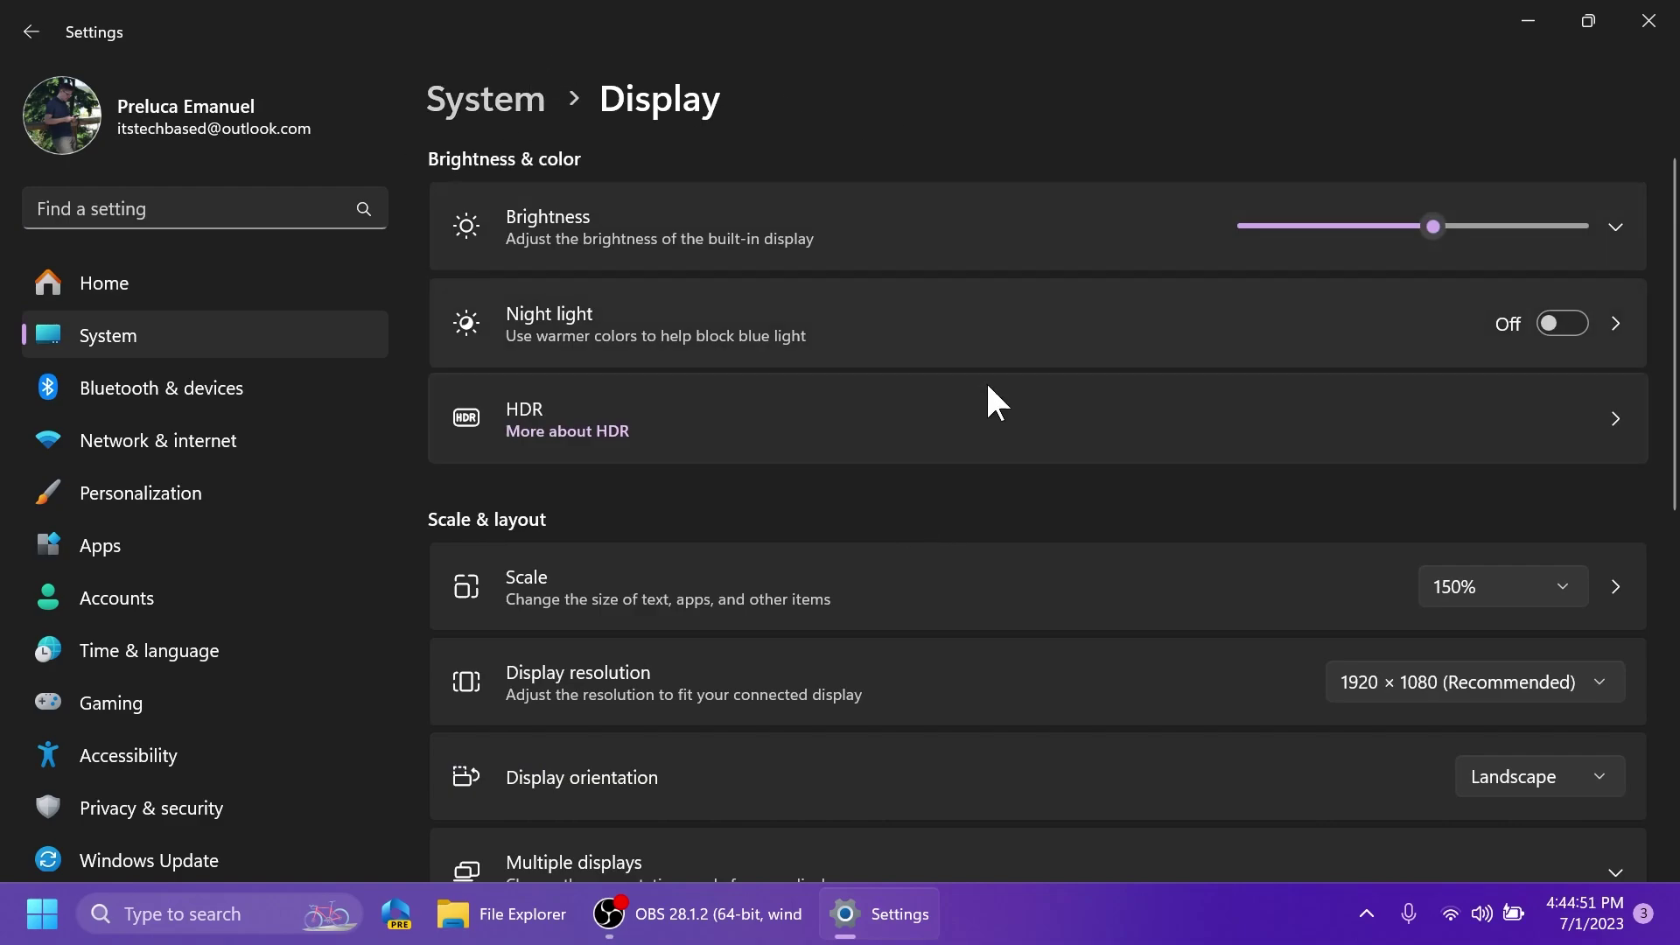
{"action": "left_click", "coordinate": [214, 289]}
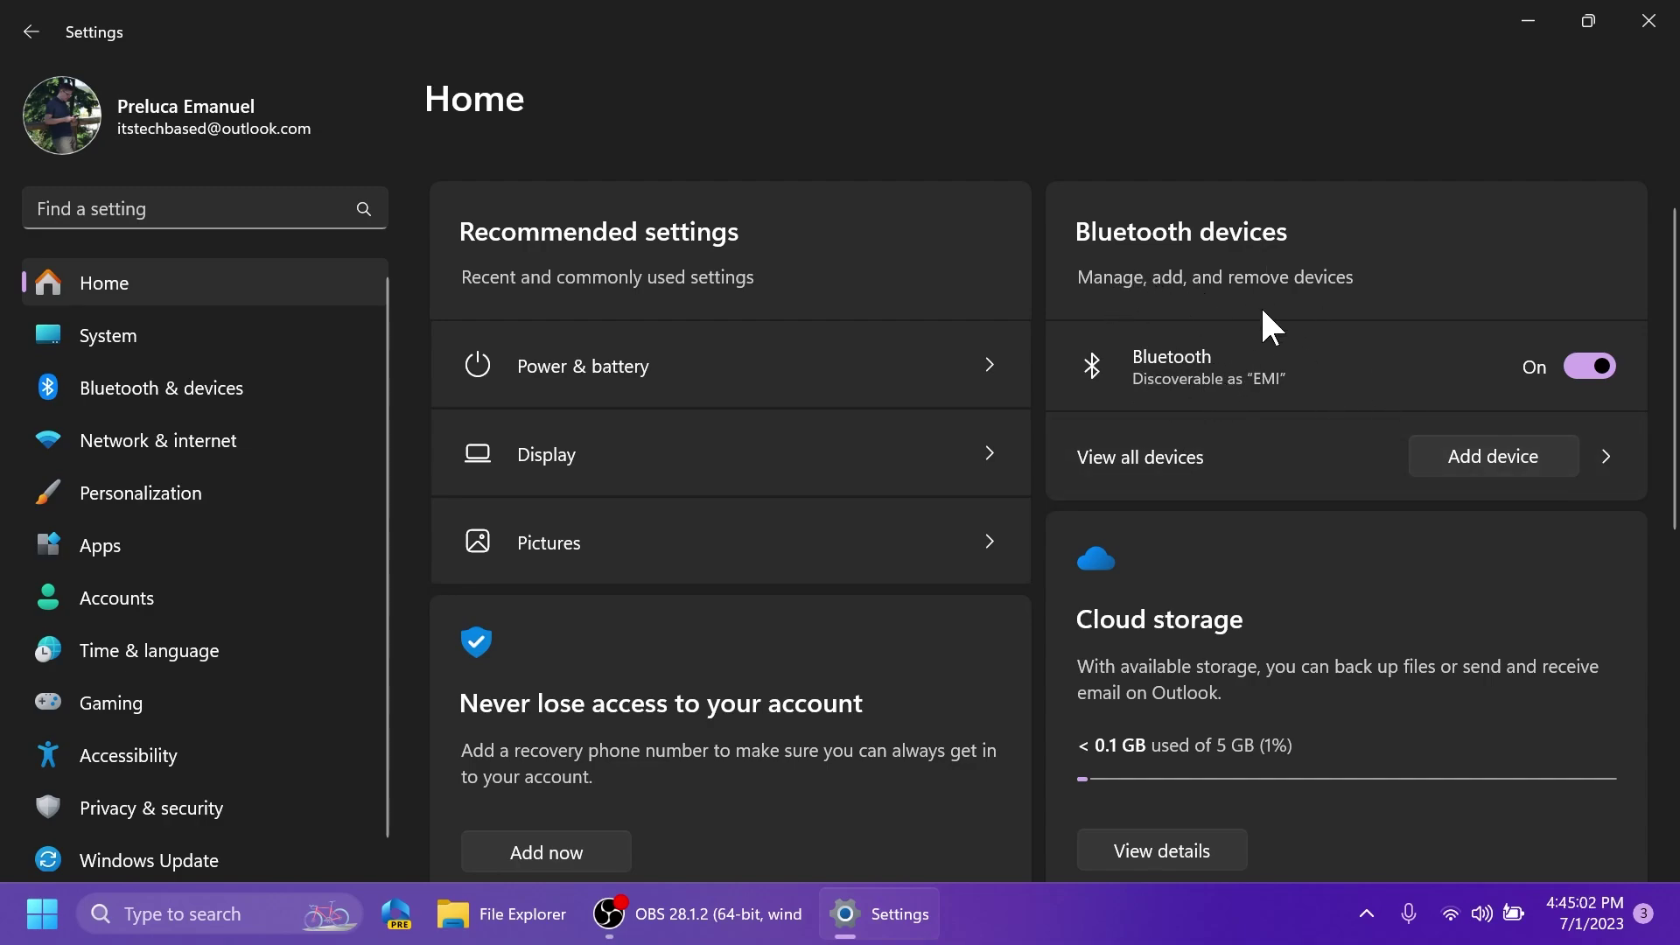
{"action": "left_click", "coordinate": [1155, 456]}
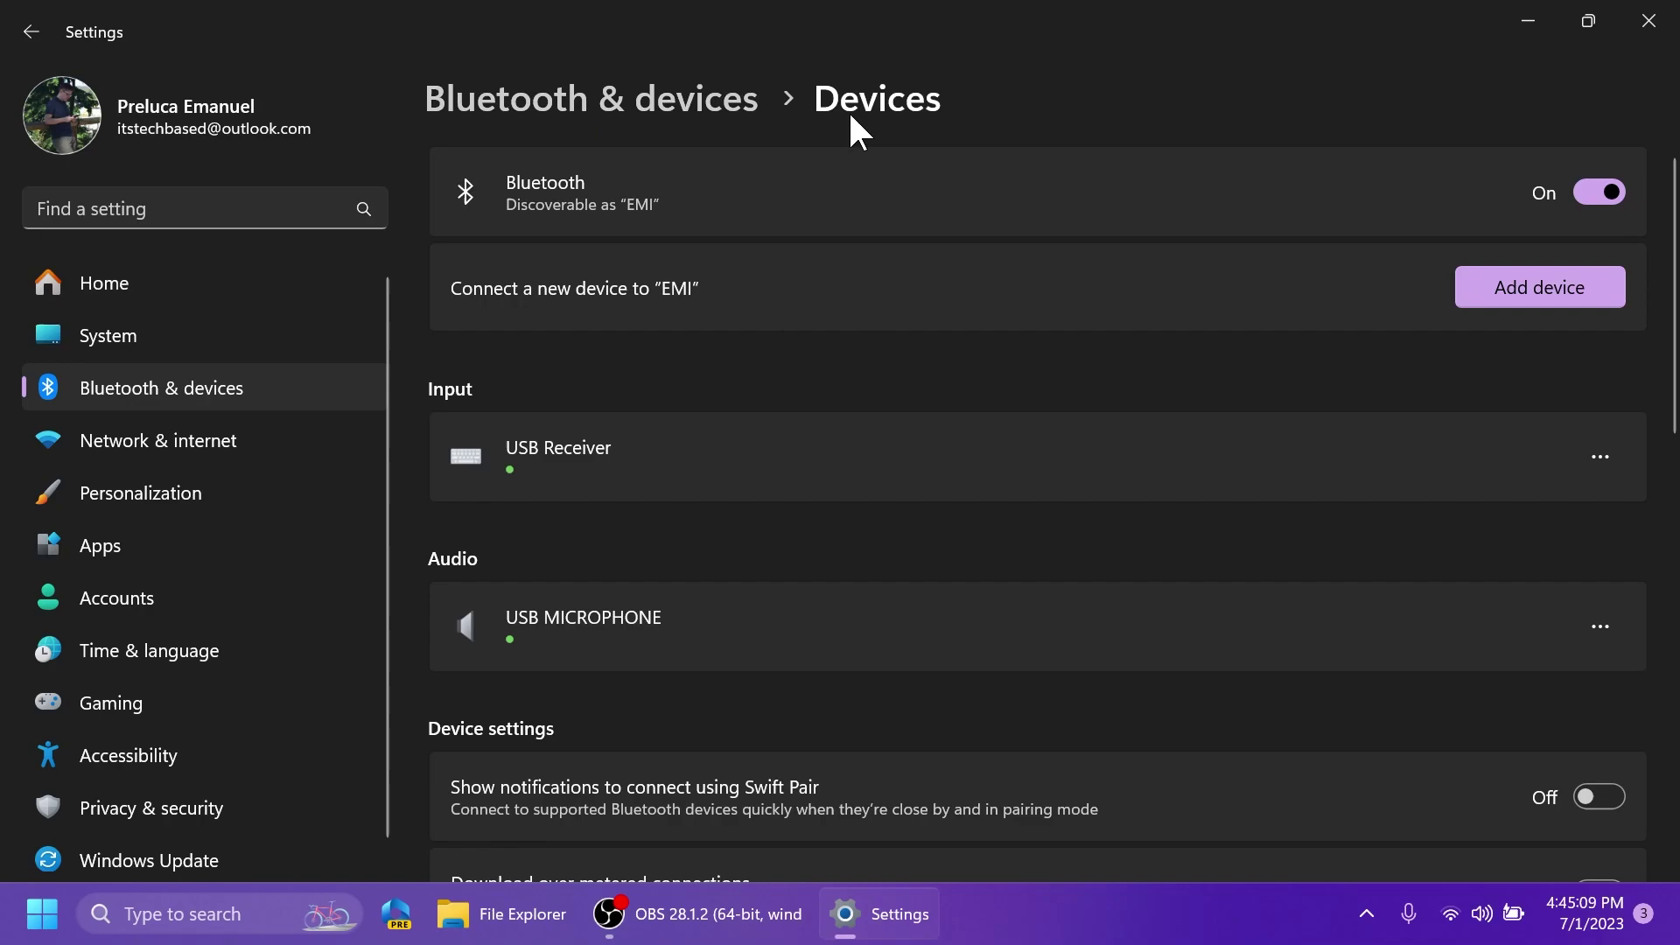
{"action": "left_click", "coordinate": [260, 282]}
{"action": "scroll", "coordinate": [560, 391], "scroll_direction": "down", "scroll_amount": 5}
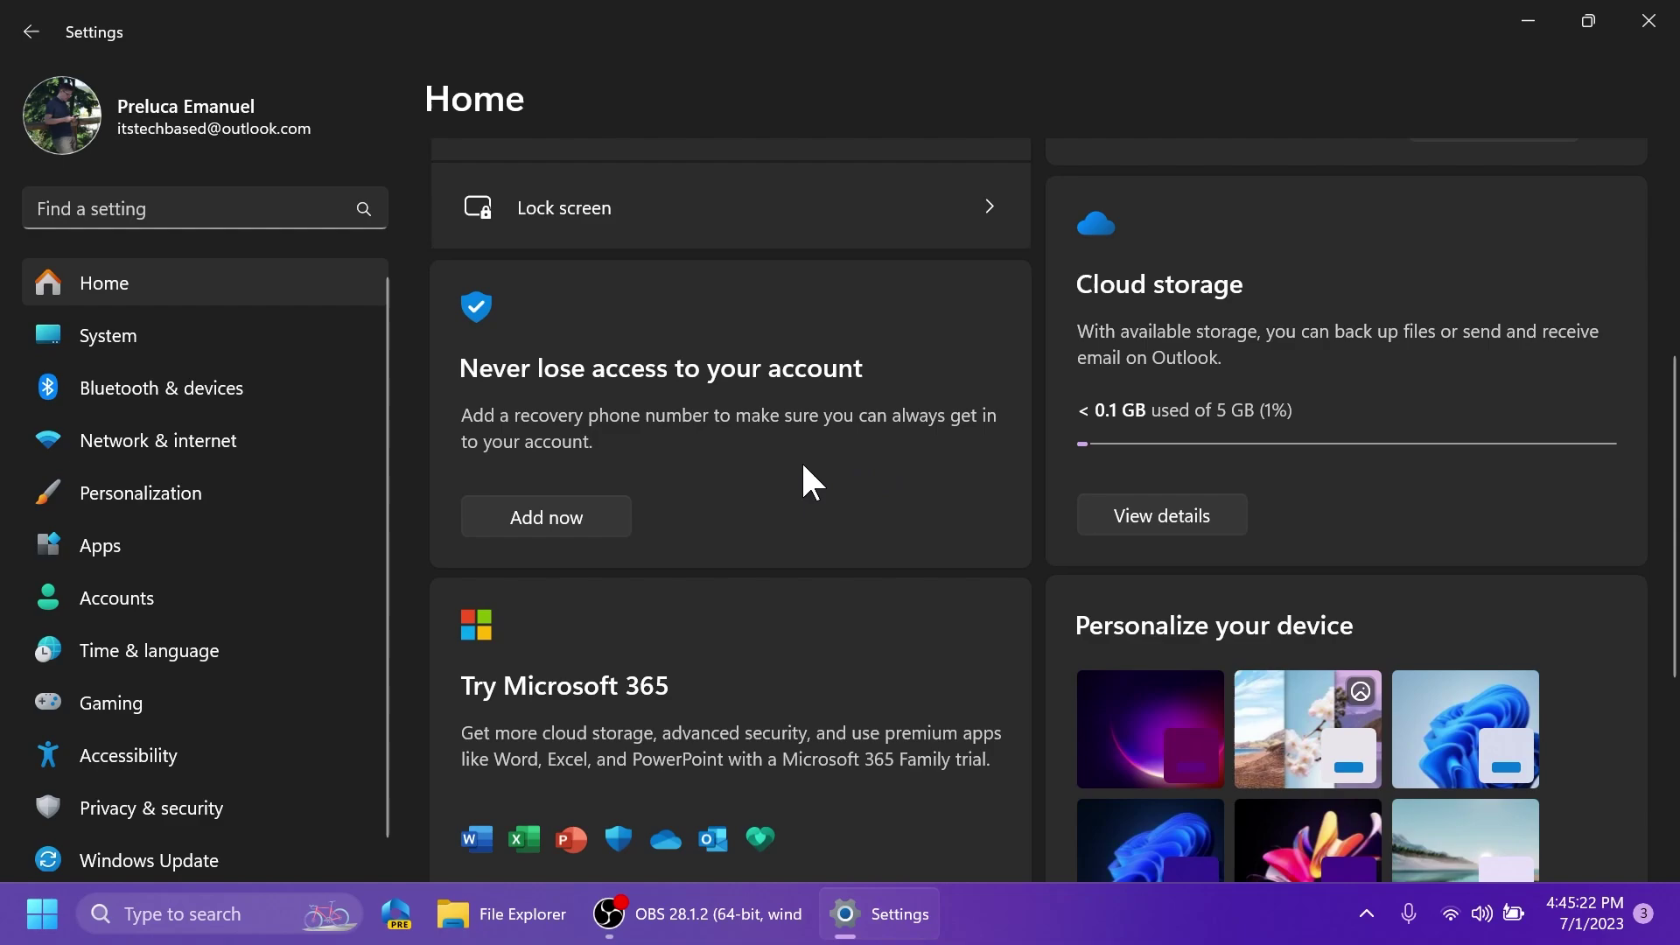
{"action": "scroll", "coordinate": [803, 468], "scroll_direction": "up", "scroll_amount": 2}
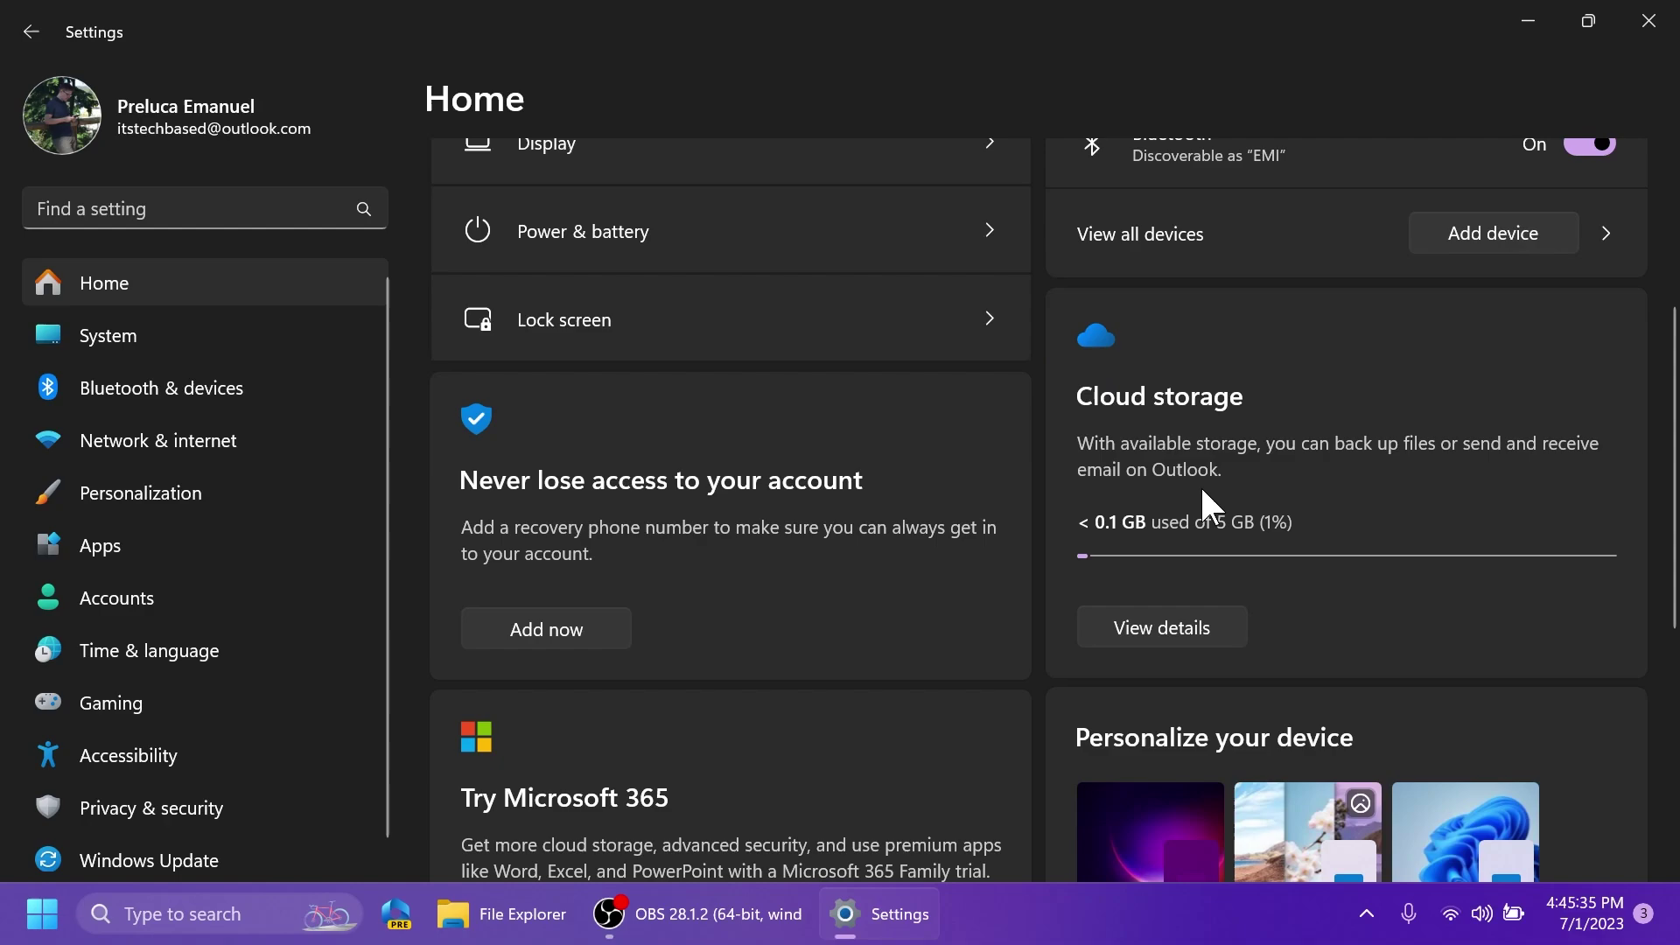
{"action": "left_click", "coordinate": [1246, 477]}
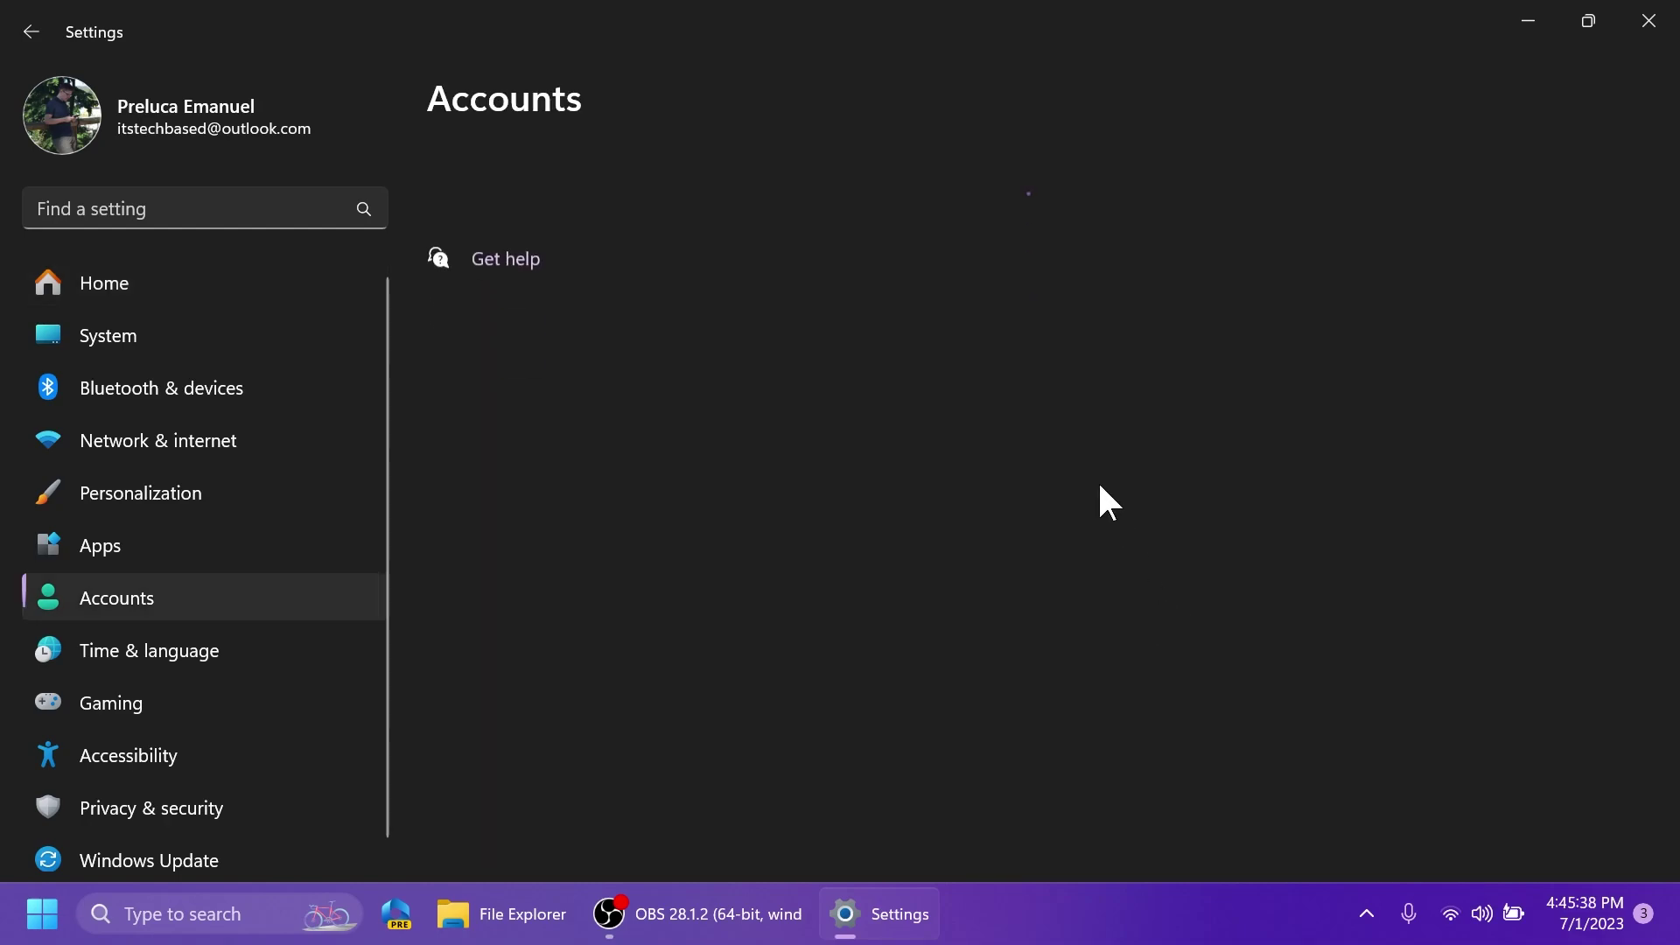
{"action": "scroll", "coordinate": [819, 402], "scroll_direction": "down", "scroll_amount": 2}
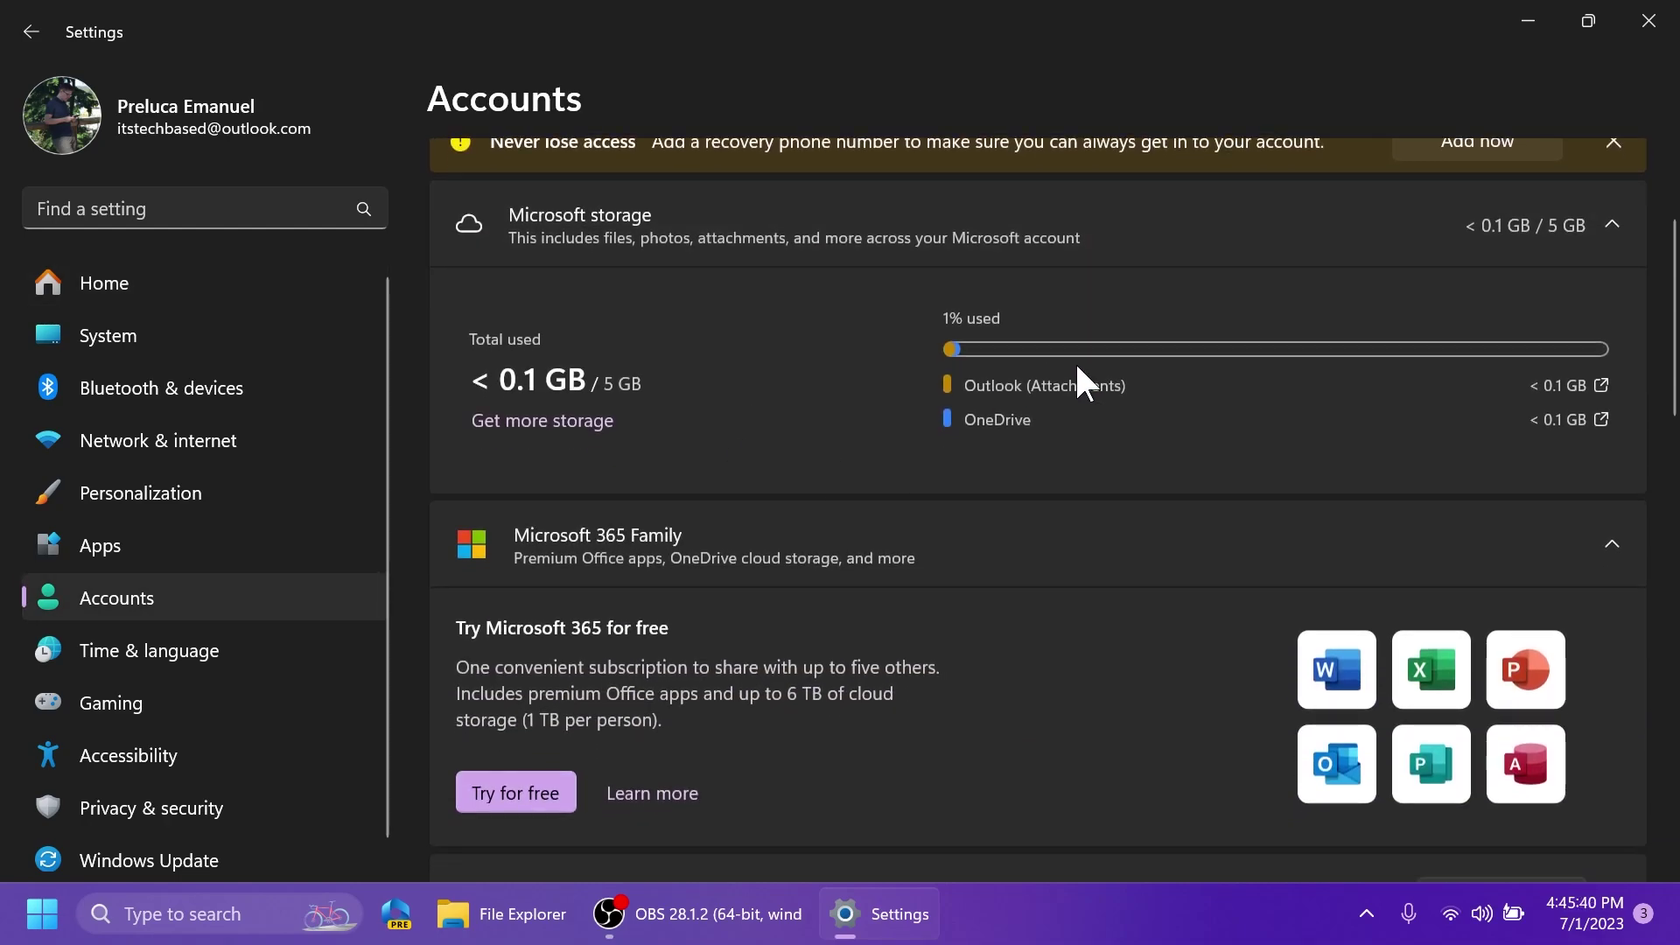
{"action": "left_click", "coordinate": [144, 284]}
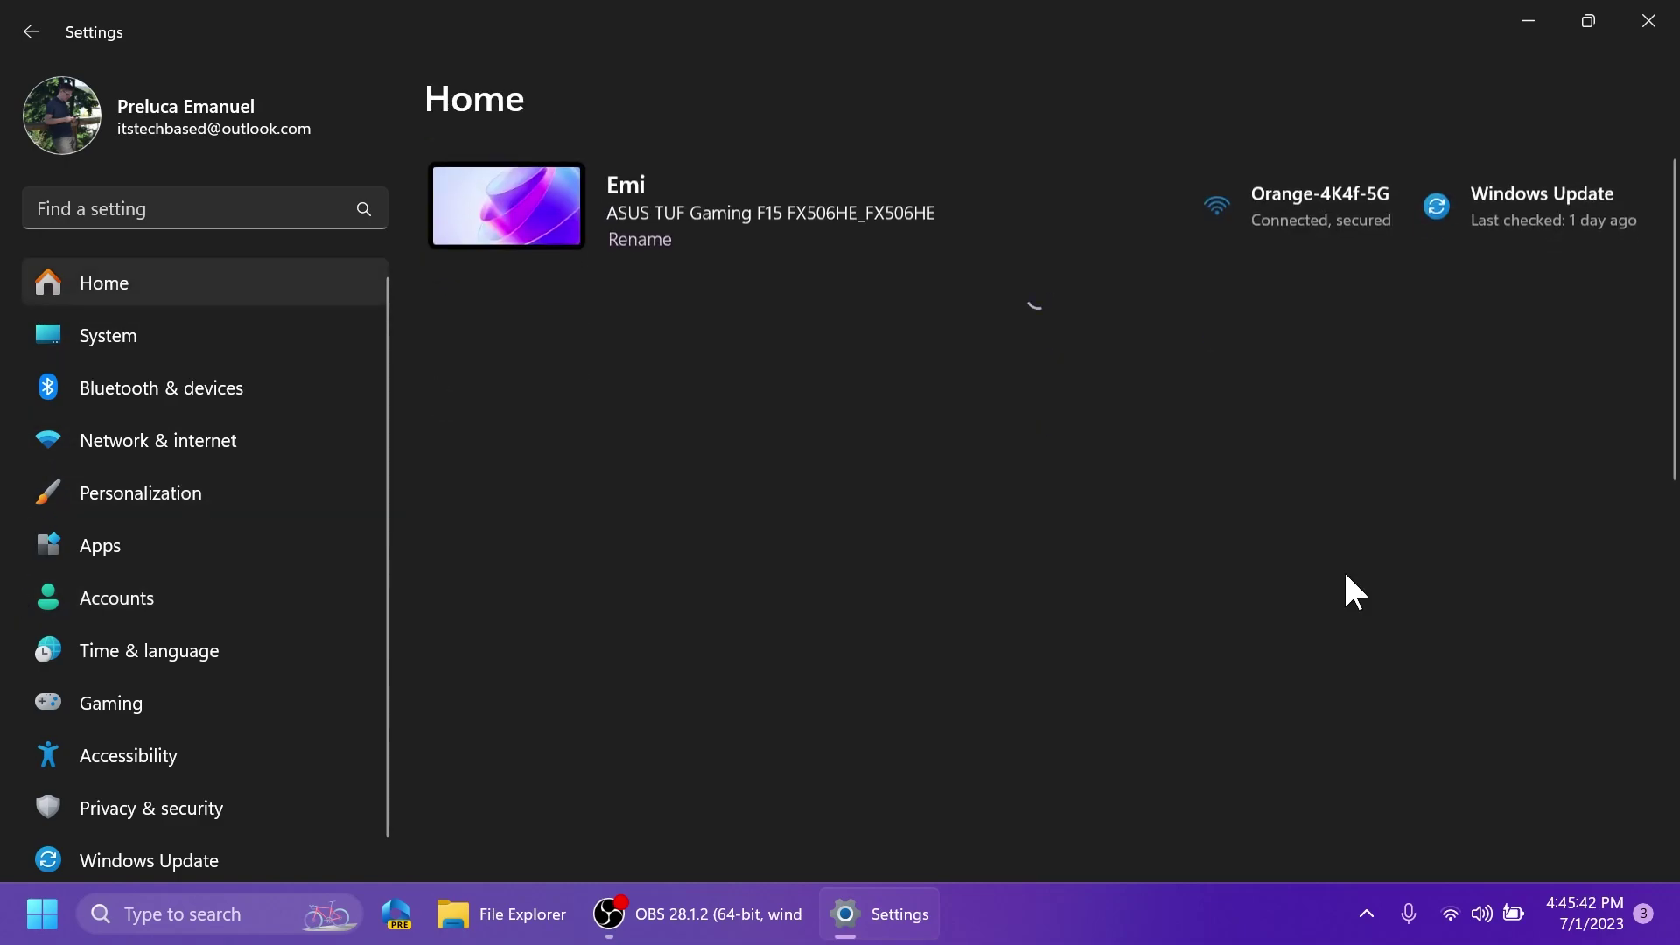
{"action": "scroll", "coordinate": [1181, 538], "scroll_direction": "down", "scroll_amount": 8}
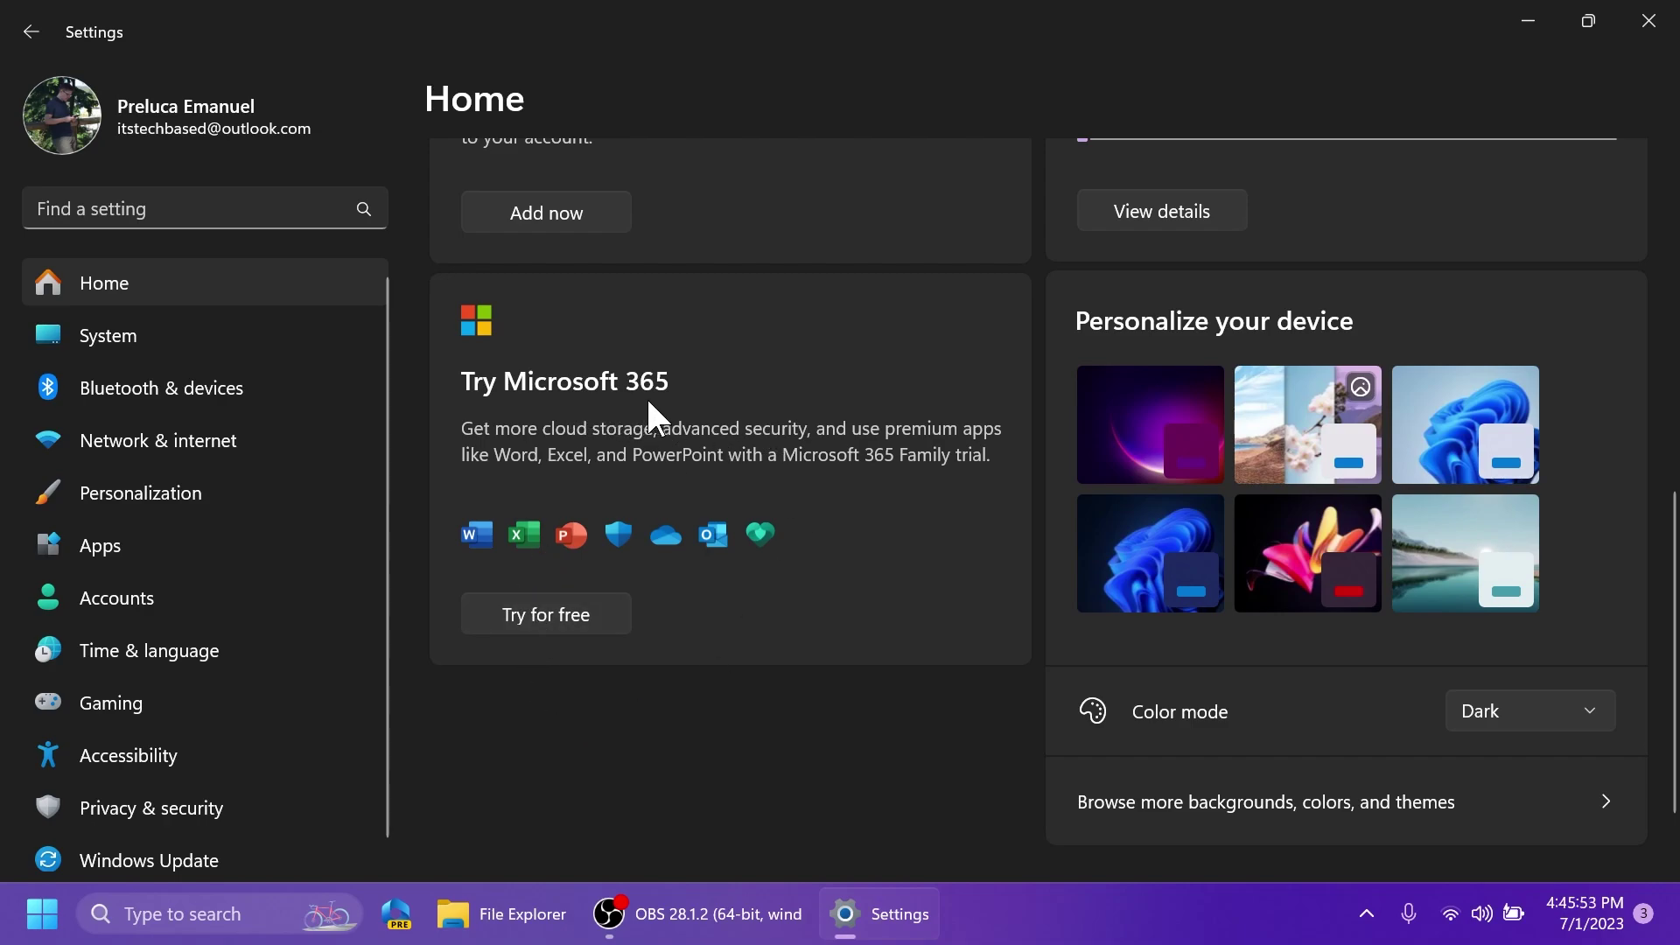
{"action": "scroll", "coordinate": [718, 385], "scroll_direction": "down", "scroll_amount": 2}
{"action": "scroll", "coordinate": [778, 438], "scroll_direction": "up", "scroll_amount": 2}
{"action": "scroll", "coordinate": [1304, 324], "scroll_direction": "down", "scroll_amount": 1}
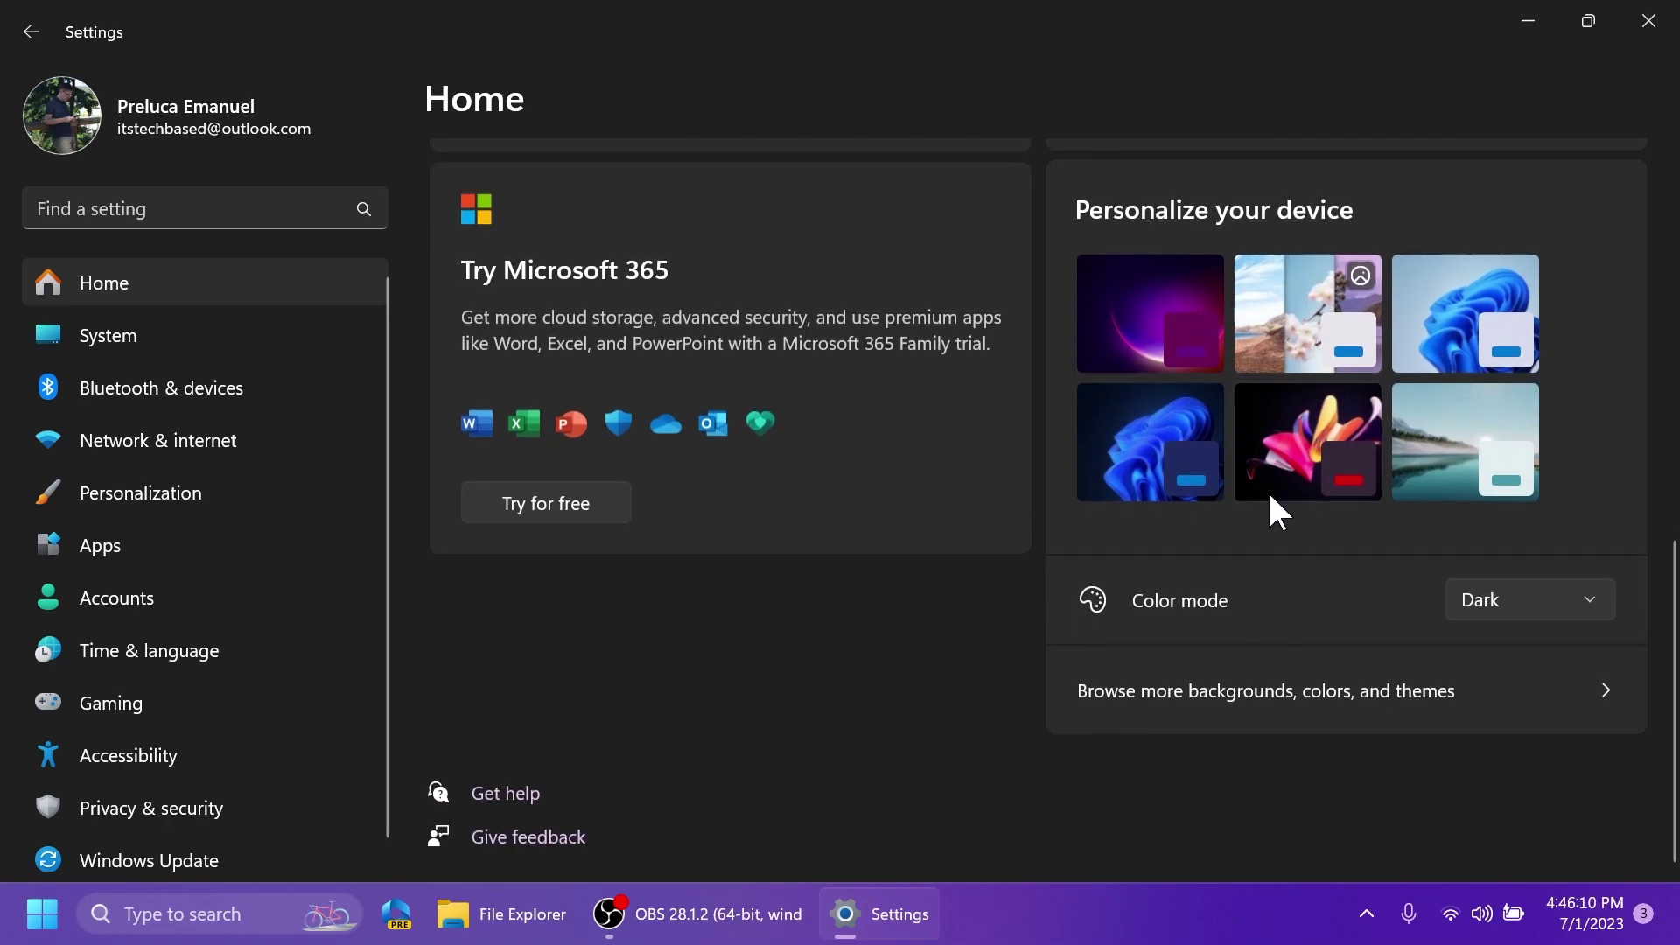
{"action": "left_click", "coordinate": [1533, 608]}
{"action": "left_click", "coordinate": [1164, 770]}
{"action": "scroll", "coordinate": [1262, 600], "scroll_direction": "up", "scroll_amount": 1}
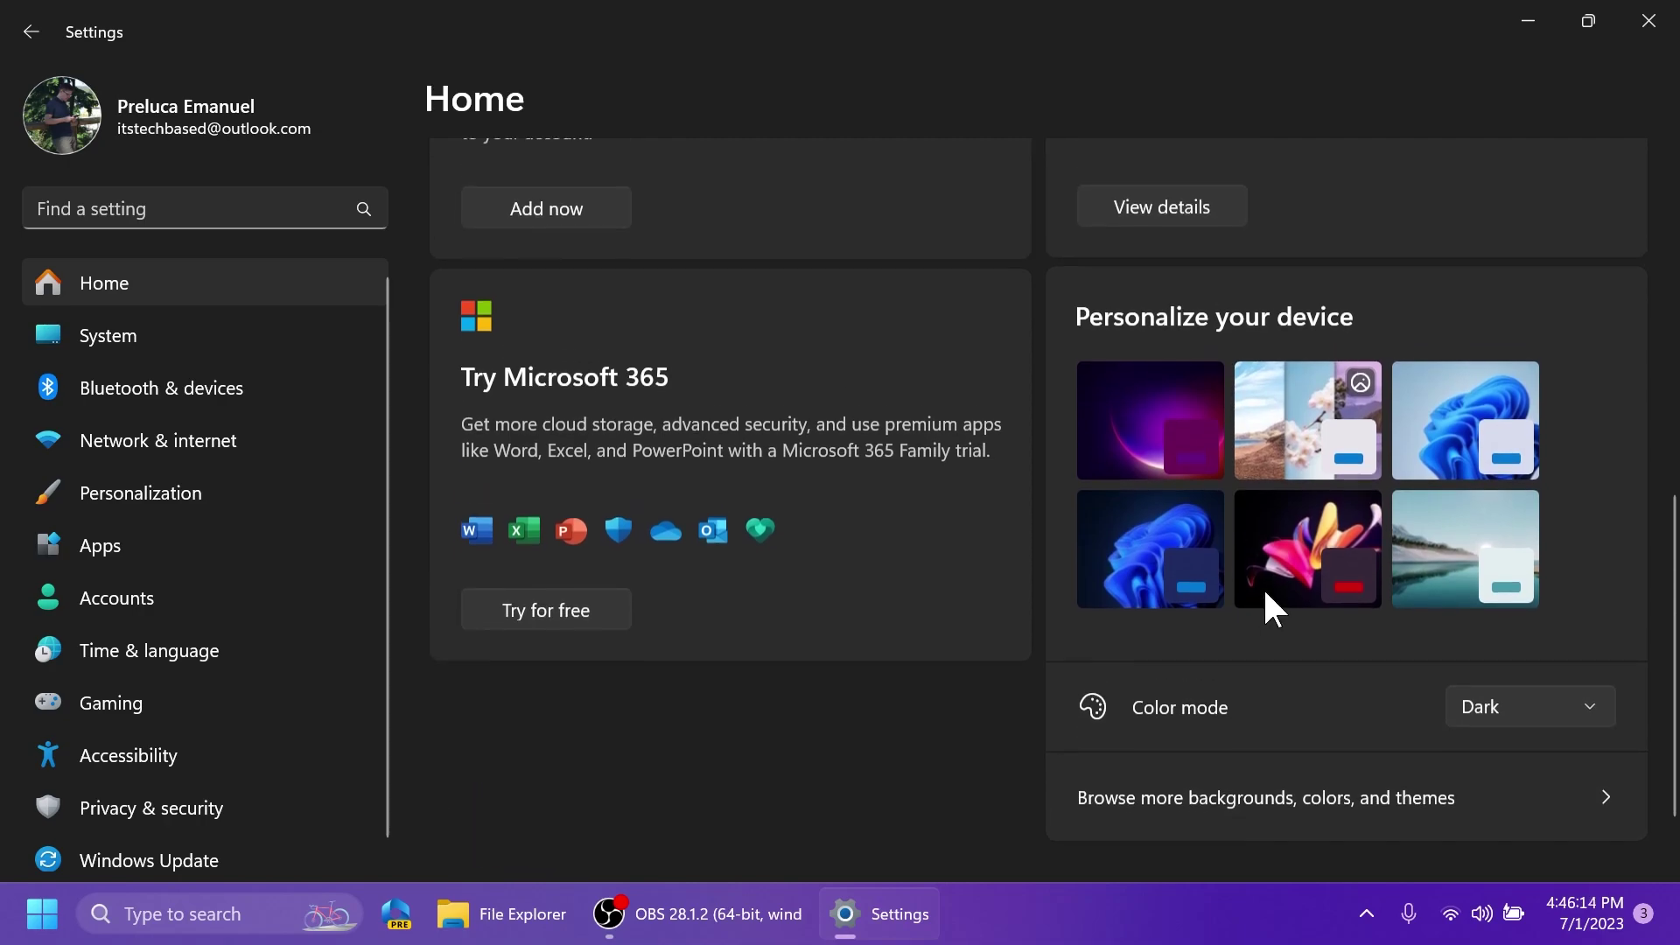
{"action": "left_click", "coordinate": [1526, 710]}
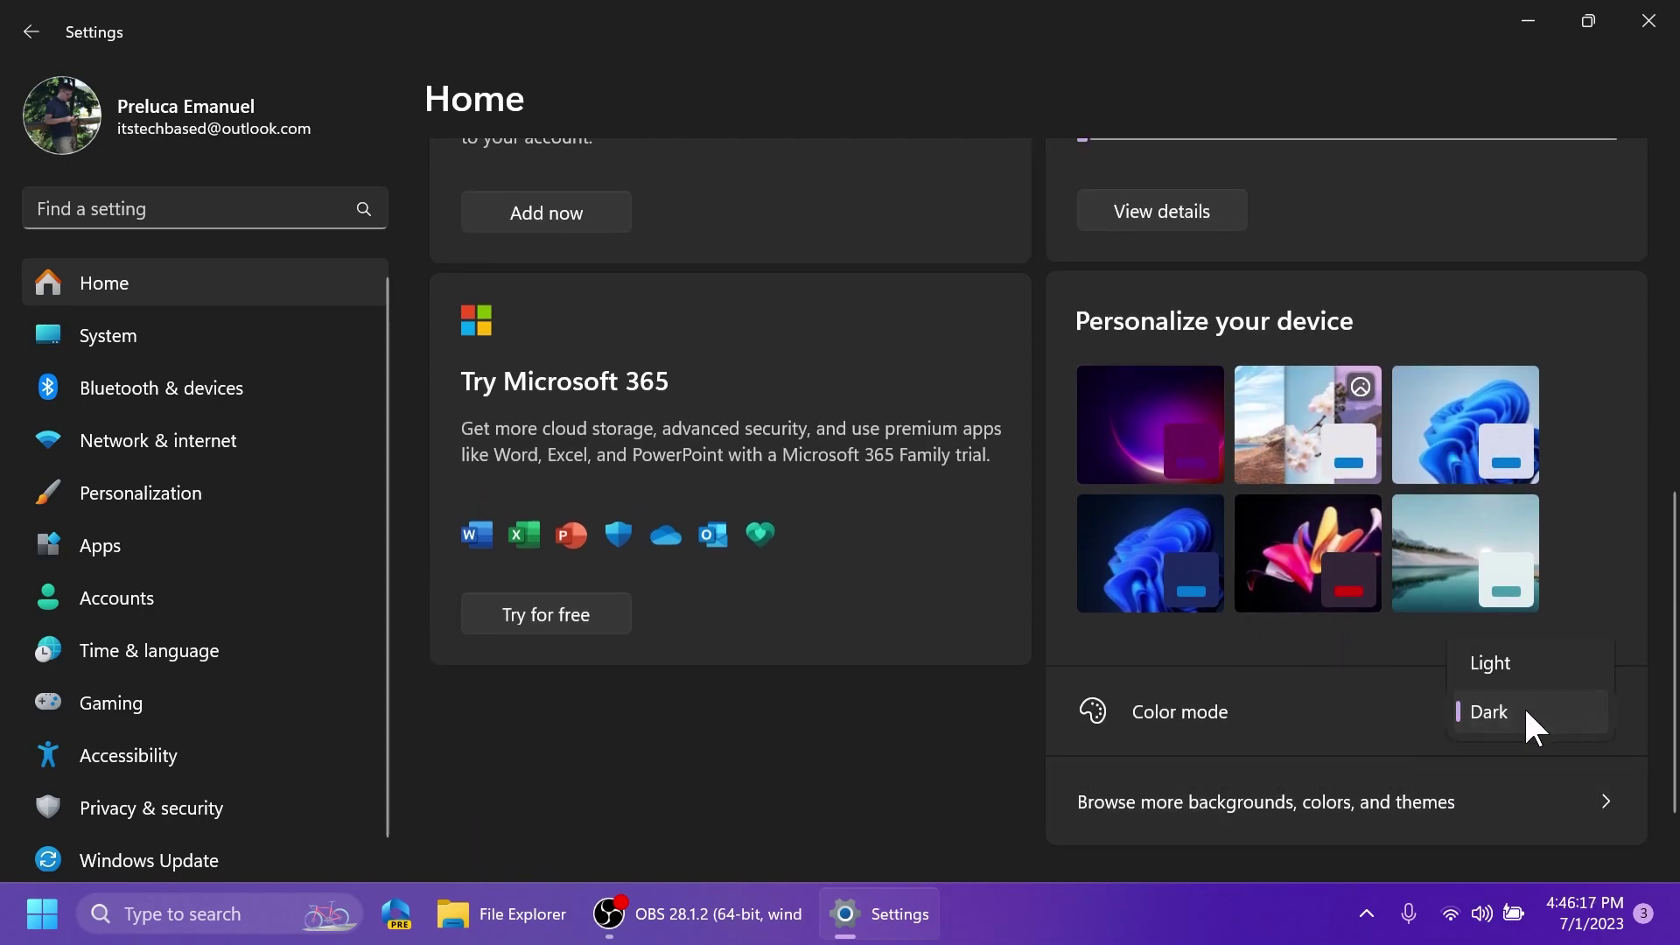
{"action": "left_click", "coordinate": [1516, 667]}
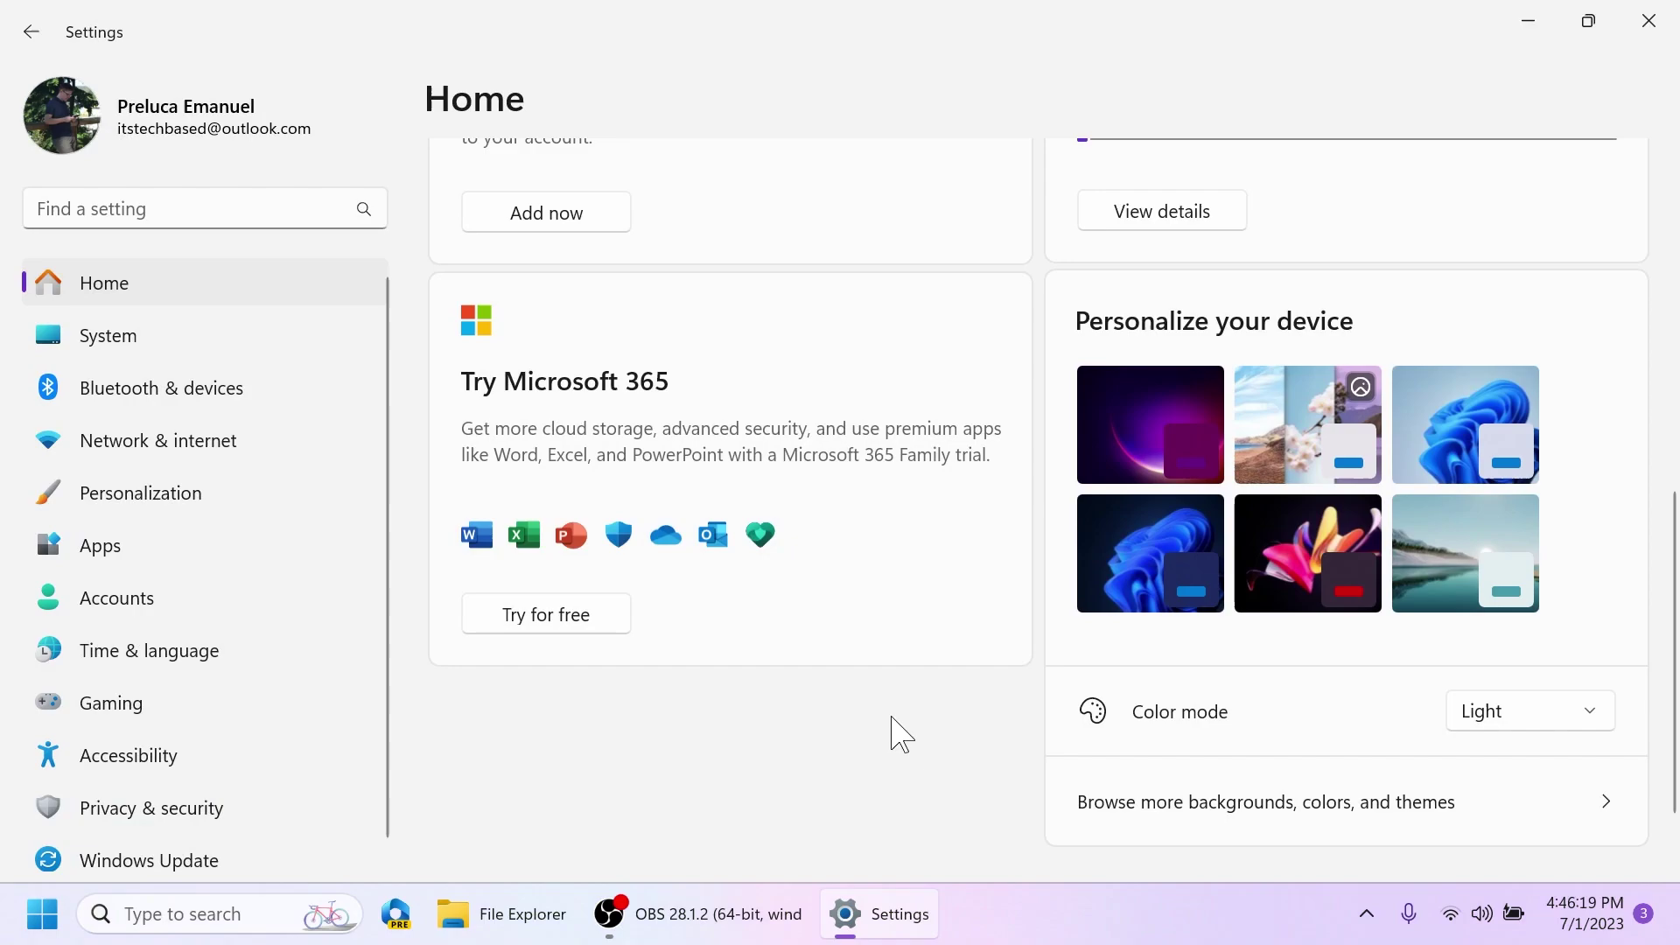
{"action": "scroll", "coordinate": [827, 752], "scroll_direction": "up", "scroll_amount": 1}
{"action": "scroll", "coordinate": [828, 754], "scroll_direction": "up", "scroll_amount": 6}
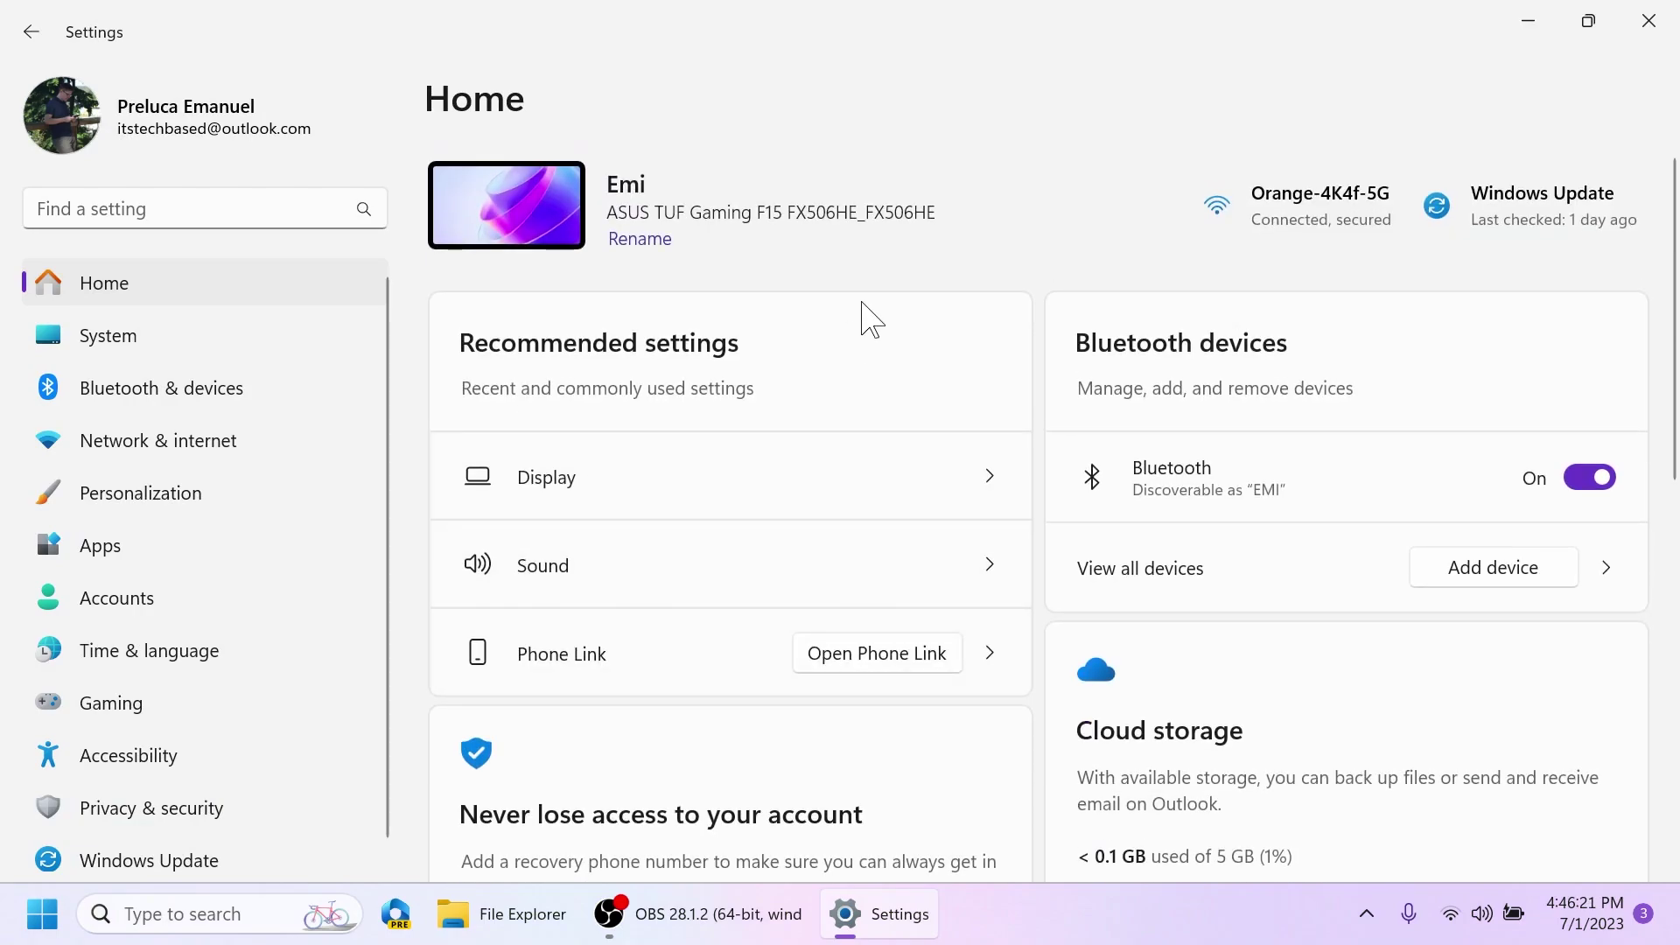
{"action": "scroll", "coordinate": [884, 291], "scroll_direction": "down", "scroll_amount": 7}
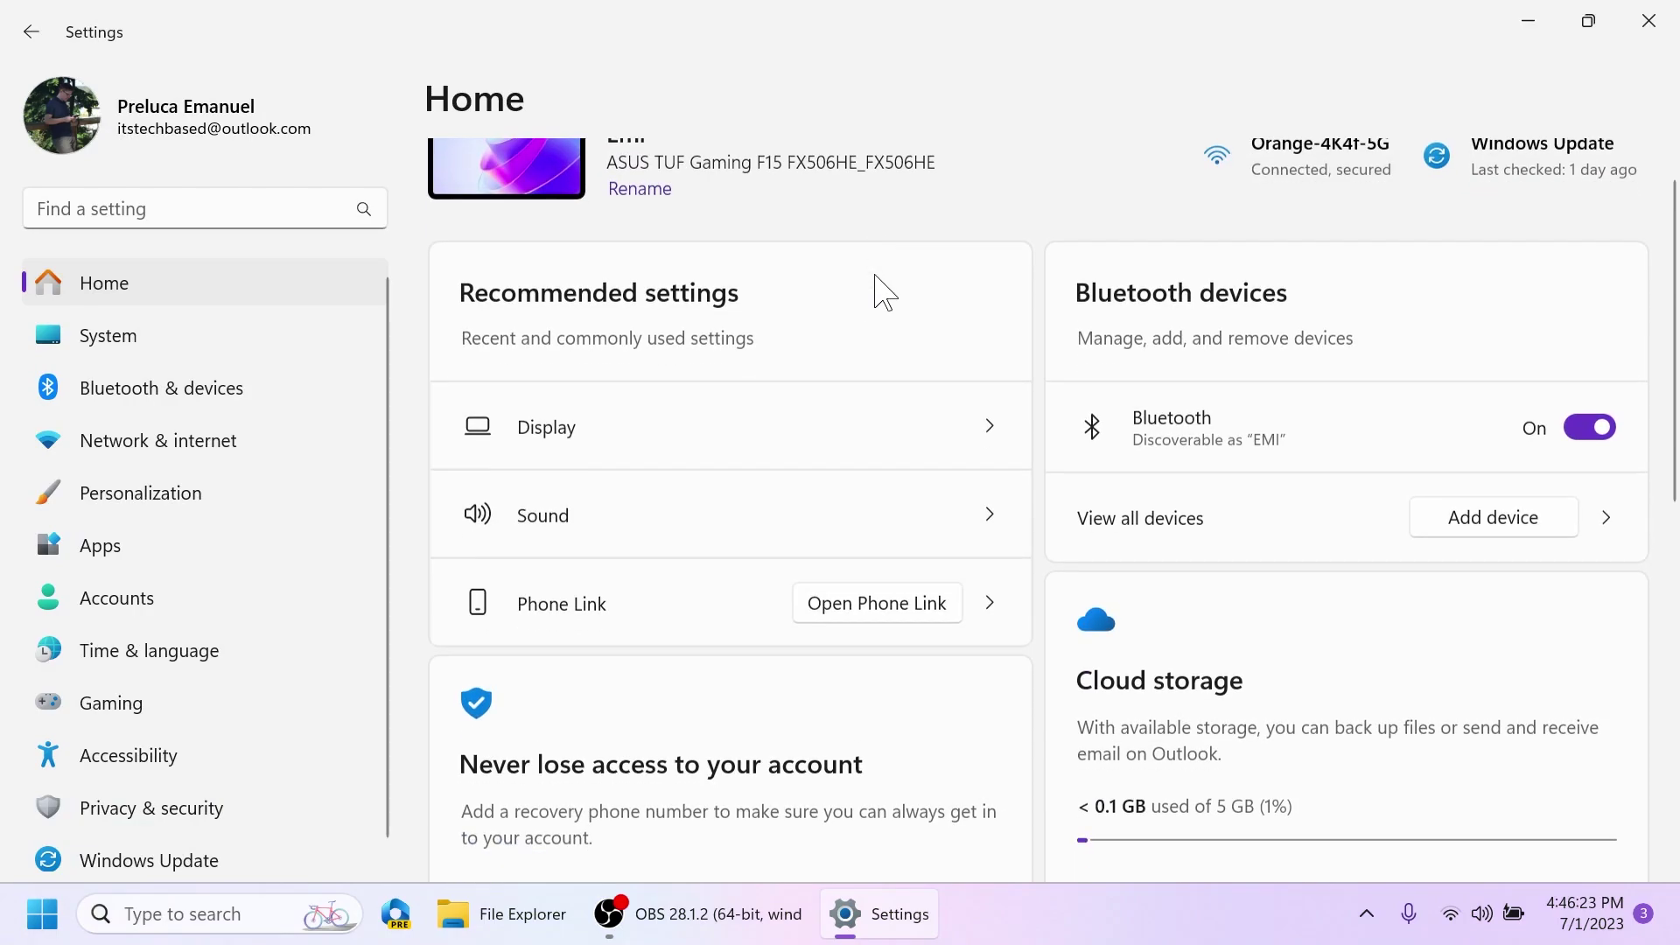
{"action": "scroll", "coordinate": [879, 290], "scroll_direction": "up", "scroll_amount": 7}
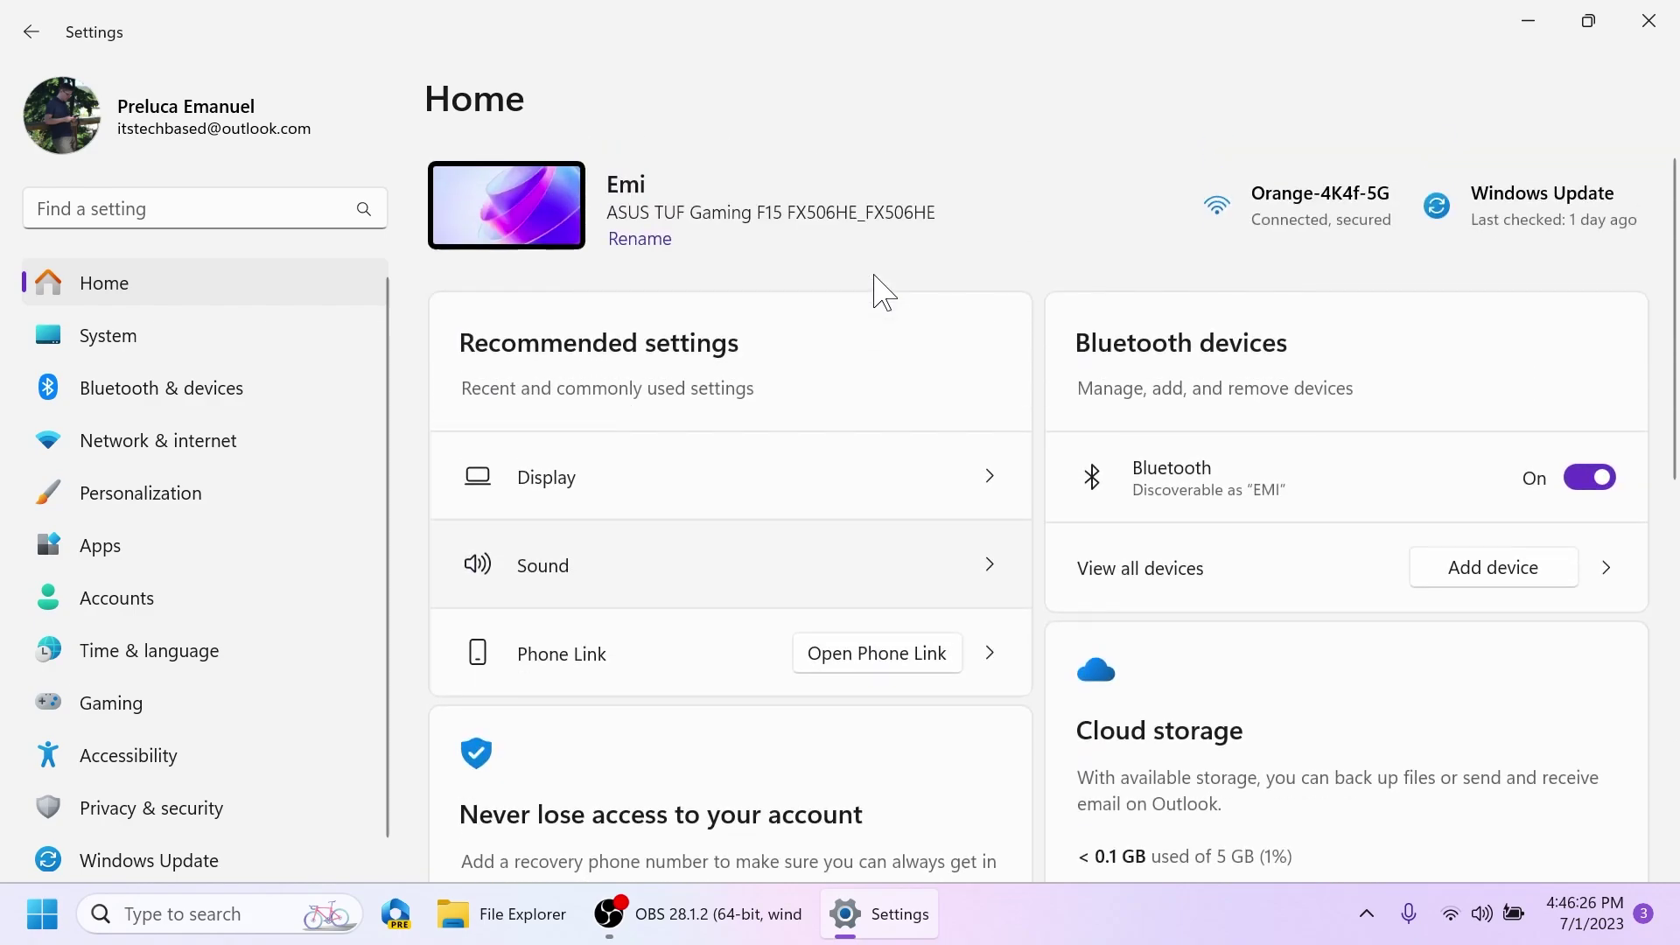
{"action": "scroll", "coordinate": [875, 289], "scroll_direction": "down", "scroll_amount": 10}
{"action": "left_click", "coordinate": [1534, 615]}
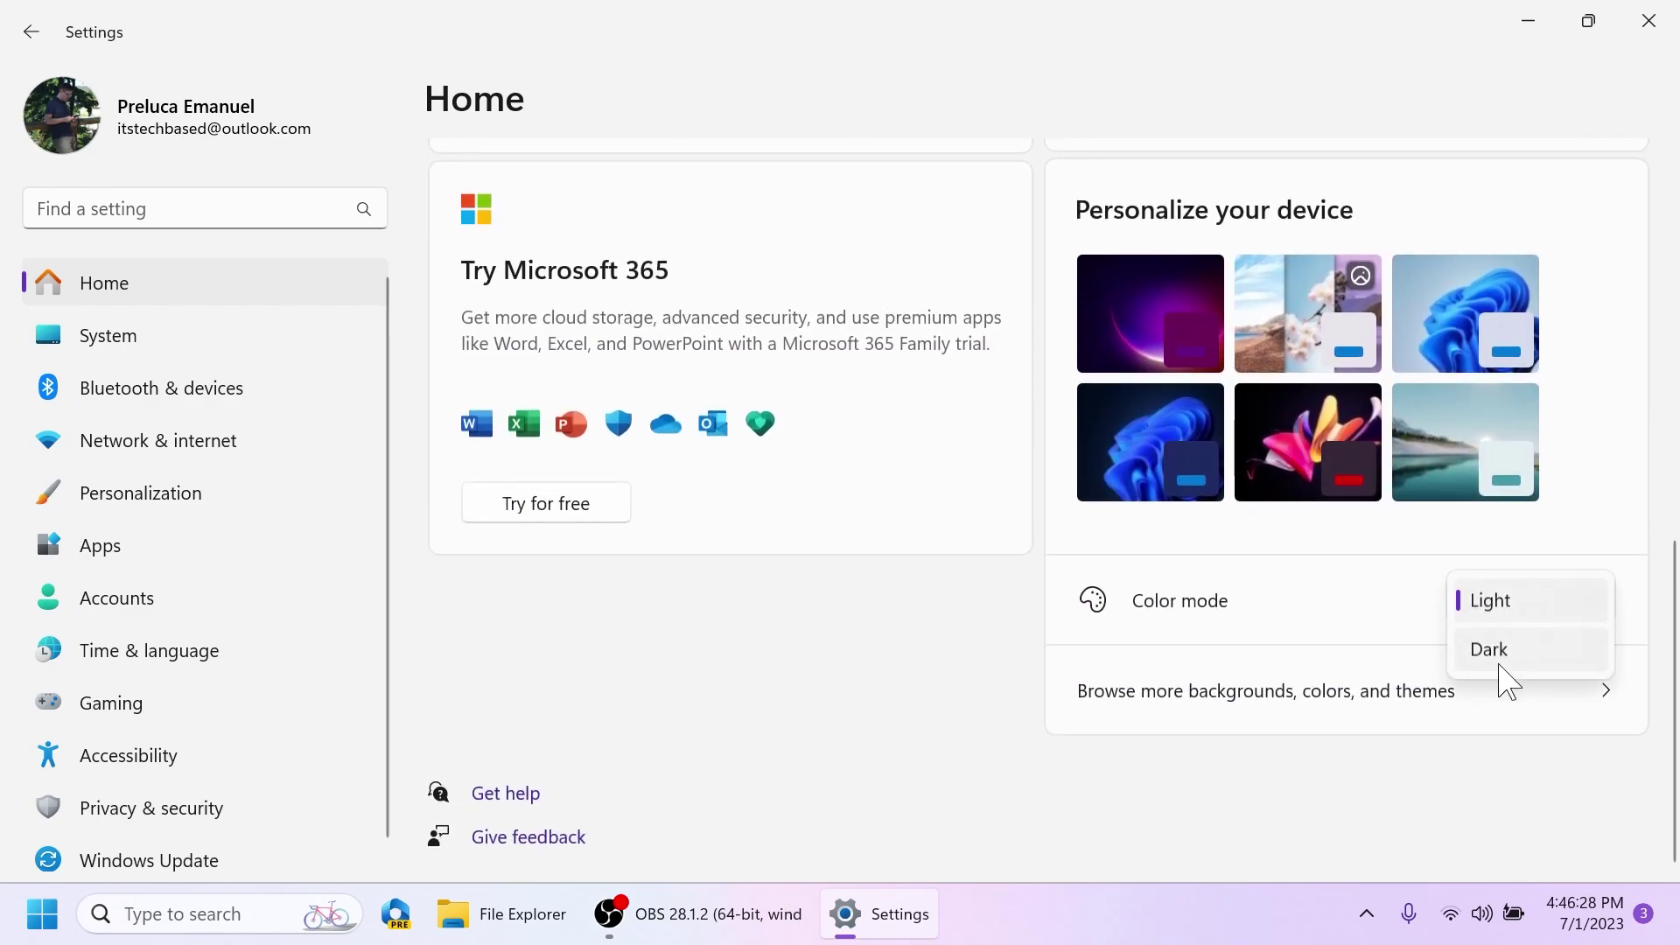
{"action": "left_click", "coordinate": [1494, 658]}
{"action": "scroll", "coordinate": [878, 612], "scroll_direction": "up", "scroll_amount": 10}
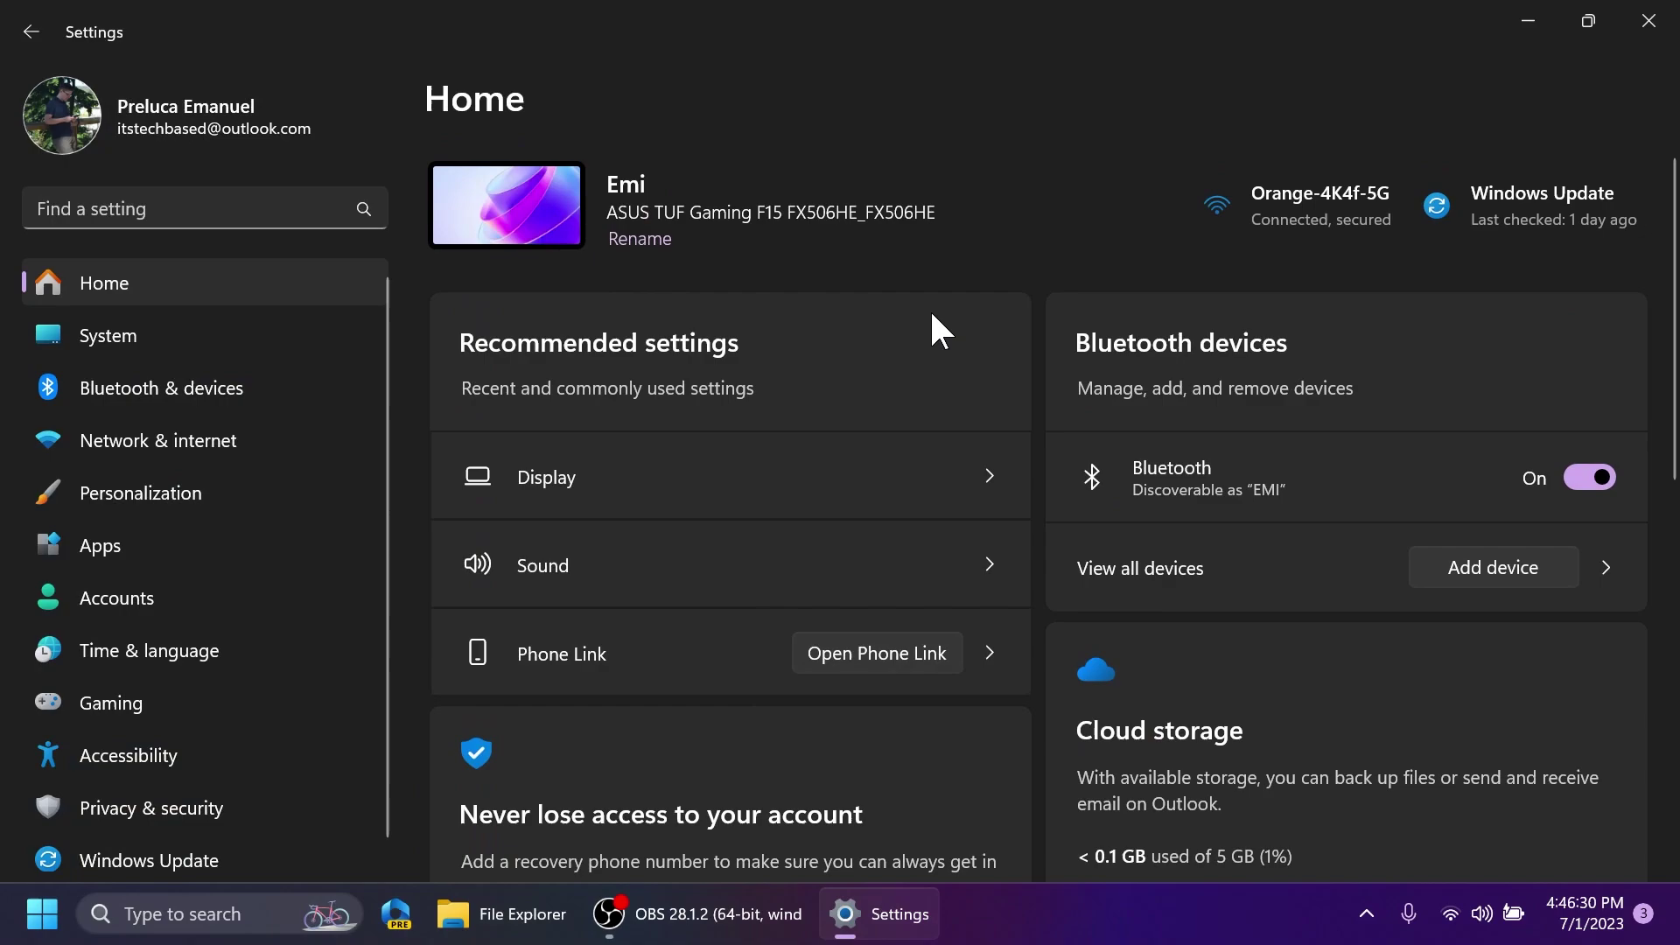